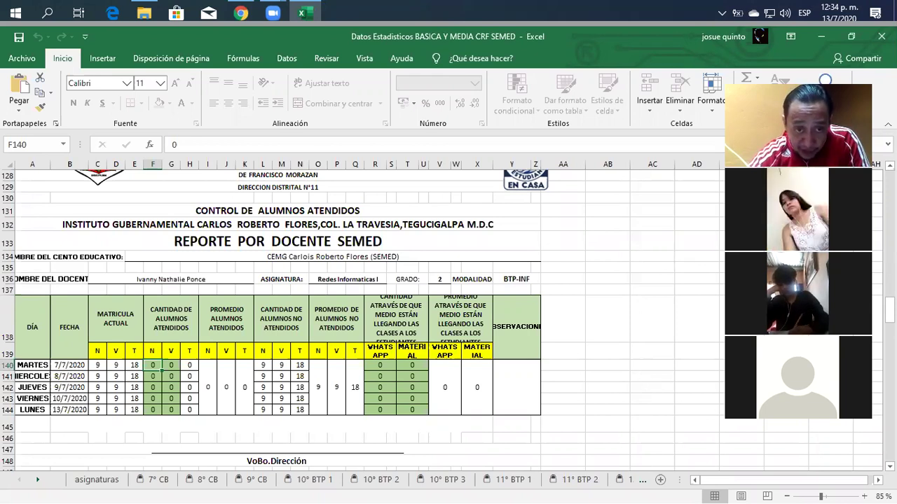
Step: Scroll up through the Reporte por Docente SEMED attendance table in the workbook
{"action": "scroll", "coordinate": [364, 319], "scroll_direction": "up", "scroll_amount": 1}
Step: Return to the Diseño Web report at the top, then switch to the 7° CB sheet
{"action": "scroll", "coordinate": [365, 319], "scroll_direction": "up", "scroll_amount": 4}
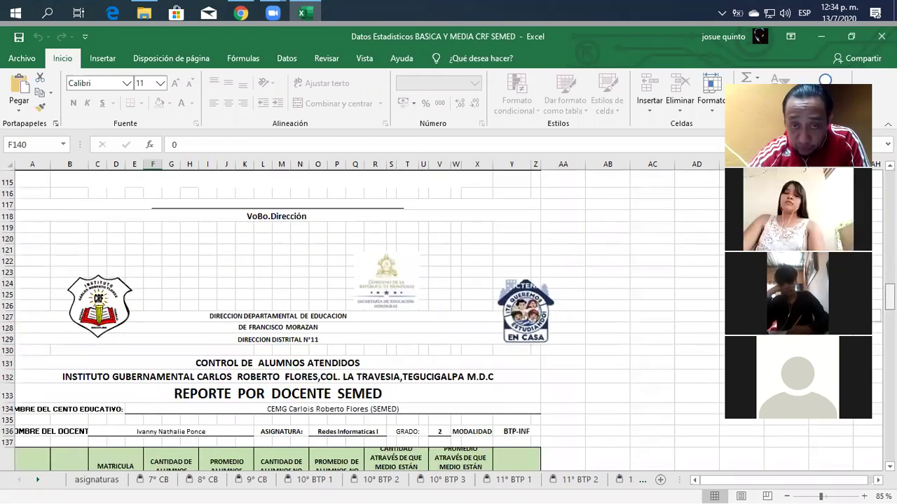
{"action": "scroll", "coordinate": [364, 318], "scroll_direction": "up", "scroll_amount": 5}
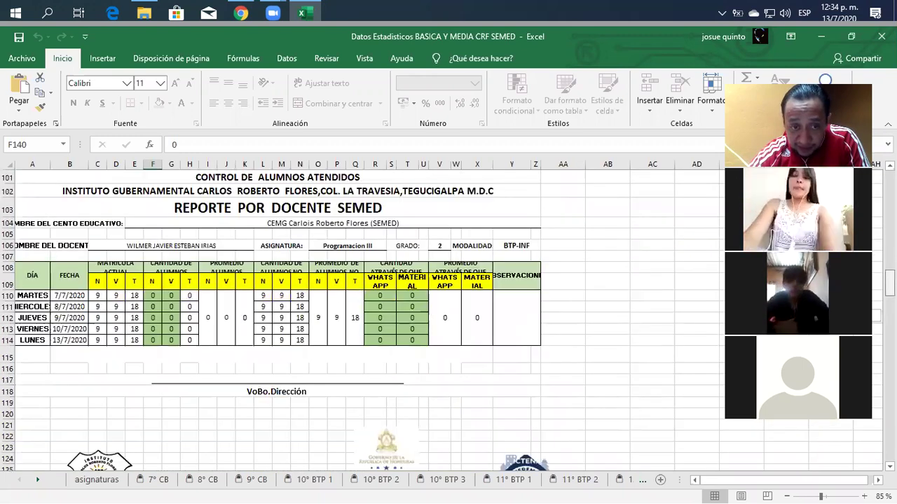
{"action": "scroll", "coordinate": [364, 319], "scroll_direction": "up", "scroll_amount": 3}
{"action": "scroll", "coordinate": [364, 318], "scroll_direction": "up", "scroll_amount": 4}
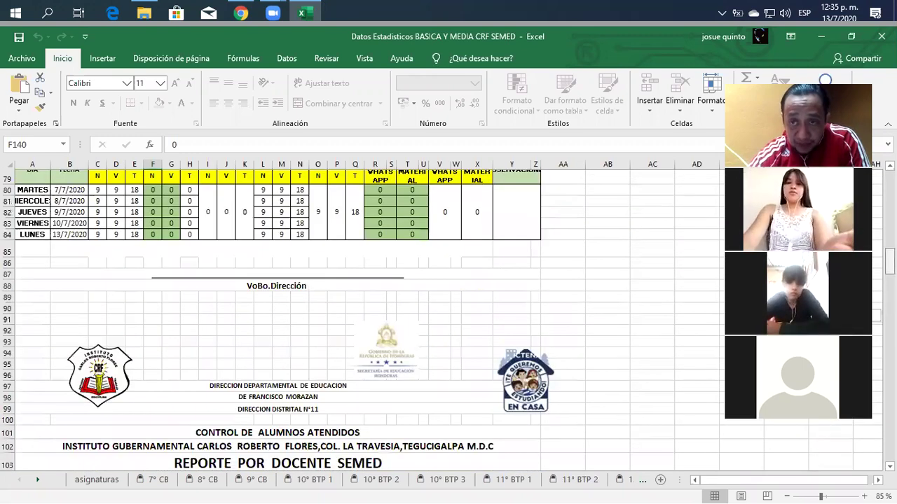
{"action": "scroll", "coordinate": [364, 318], "scroll_direction": "up", "scroll_amount": 3}
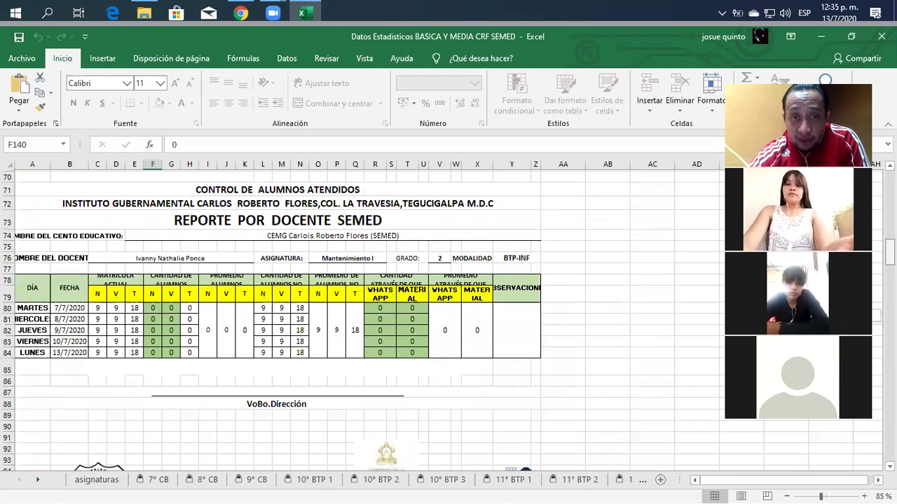
{"action": "scroll", "coordinate": [364, 318], "scroll_direction": "up", "scroll_amount": 7}
{"action": "scroll", "coordinate": [364, 319], "scroll_direction": "up", "scroll_amount": 5}
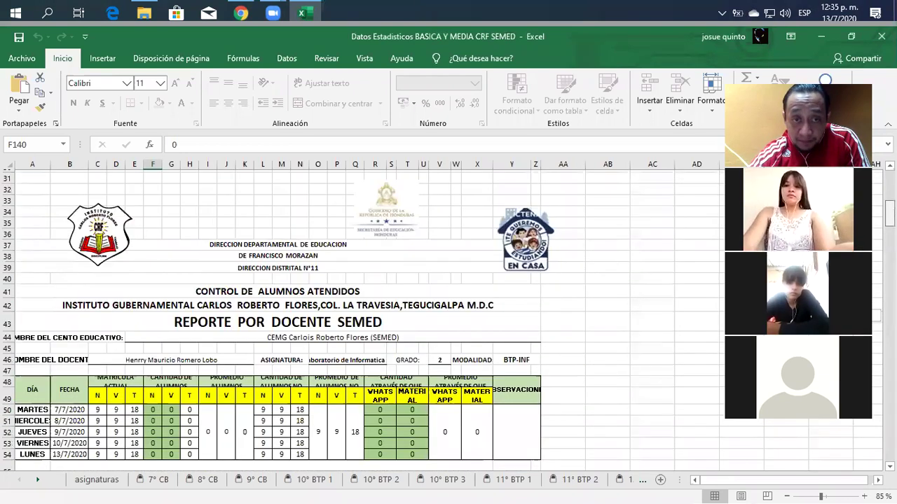
{"action": "scroll", "coordinate": [364, 319], "scroll_direction": "up", "scroll_amount": 10}
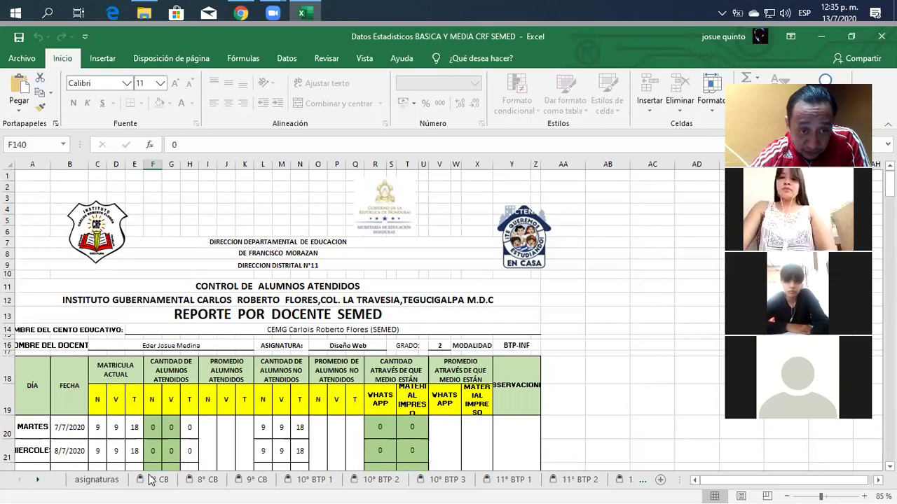
{"action": "left_click", "coordinate": [154, 480]}
Step: Switch to the 11° BTP 1 sheet and review the Analisis y Diseño I report's averages
{"action": "left_click", "coordinate": [517, 482]}
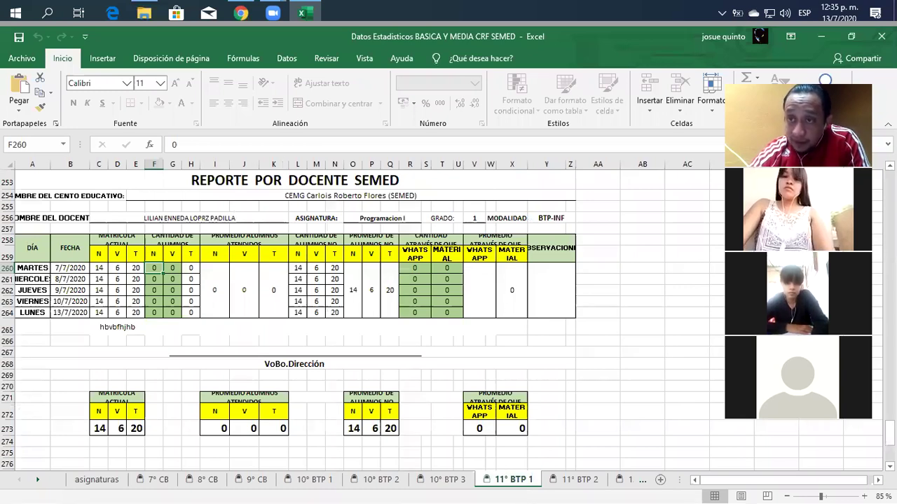
{"action": "left_click_drag", "start_coordinate": [890, 433], "coordinate": [889, 187]}
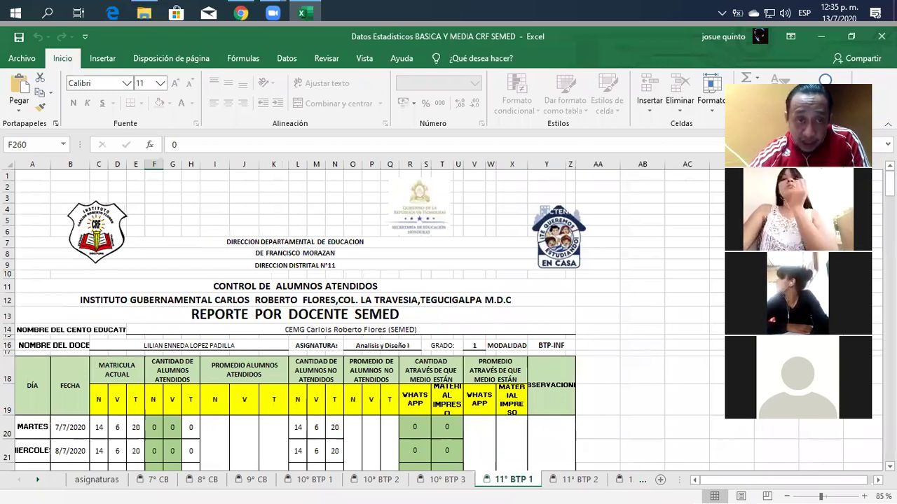
{"action": "scroll", "coordinate": [350, 315], "scroll_direction": "down", "scroll_amount": 1}
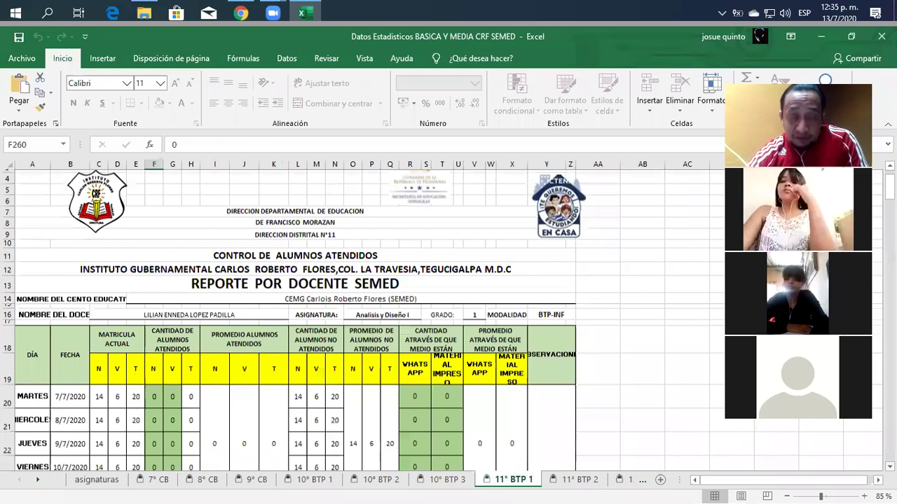
{"action": "scroll", "coordinate": [350, 316], "scroll_direction": "down", "scroll_amount": 1}
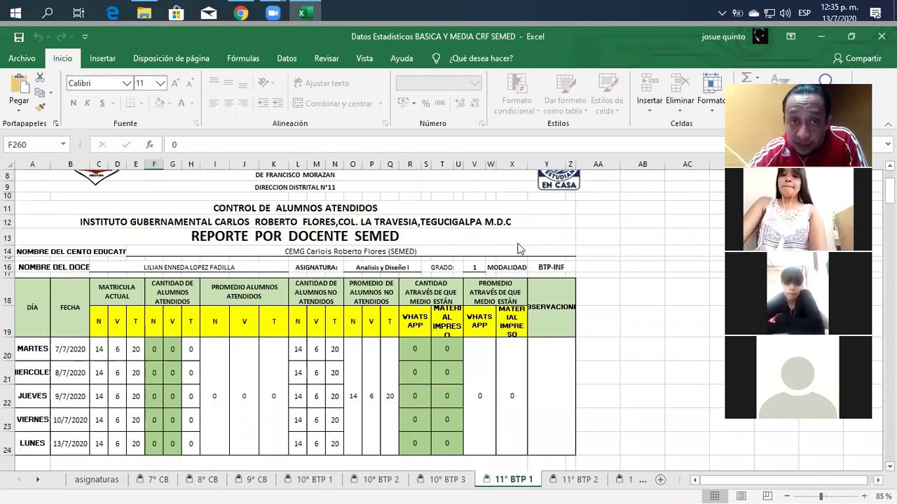
{"action": "scroll", "coordinate": [294, 316], "scroll_direction": "up", "scroll_amount": 2}
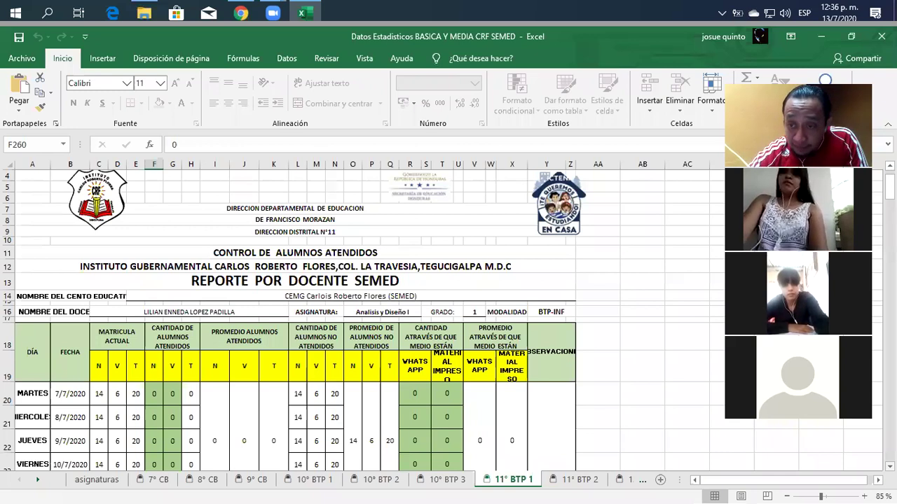
{"action": "scroll", "coordinate": [442, 318], "scroll_direction": "down", "scroll_amount": 1}
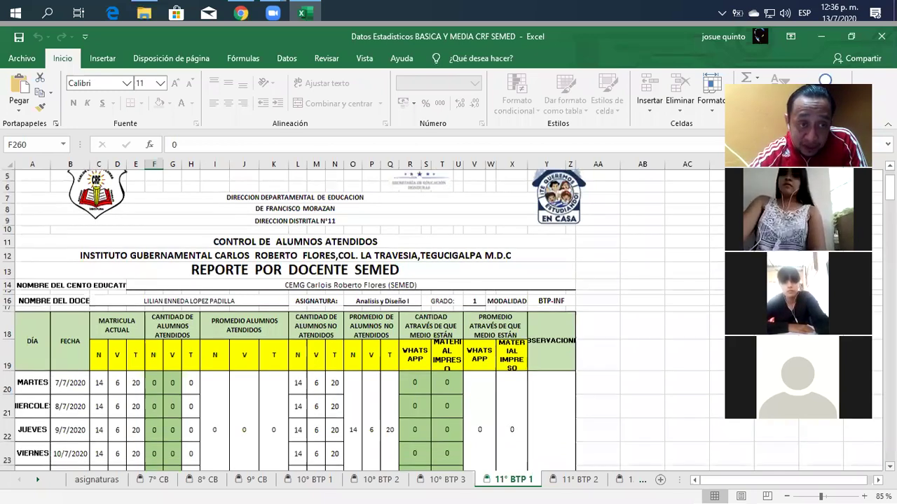
{"action": "scroll", "coordinate": [294, 318], "scroll_direction": "down", "scroll_amount": 2}
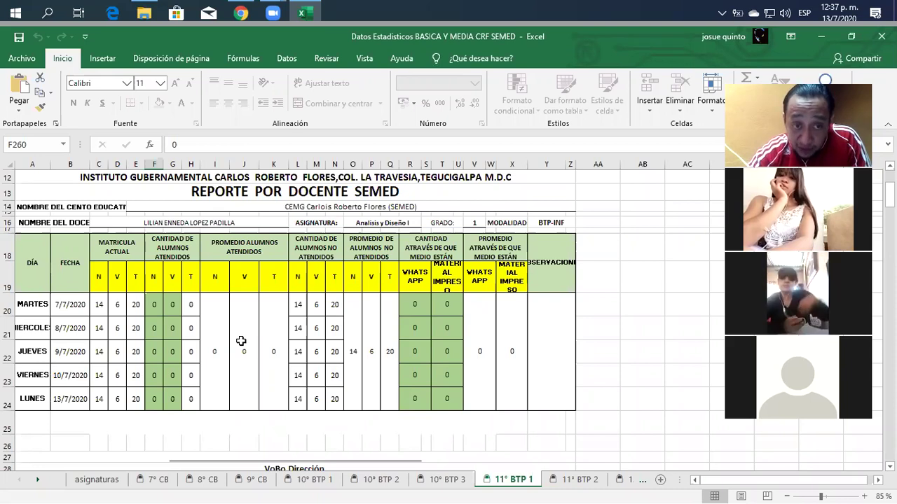
{"action": "scroll", "coordinate": [240, 346], "scroll_direction": "down", "scroll_amount": 20}
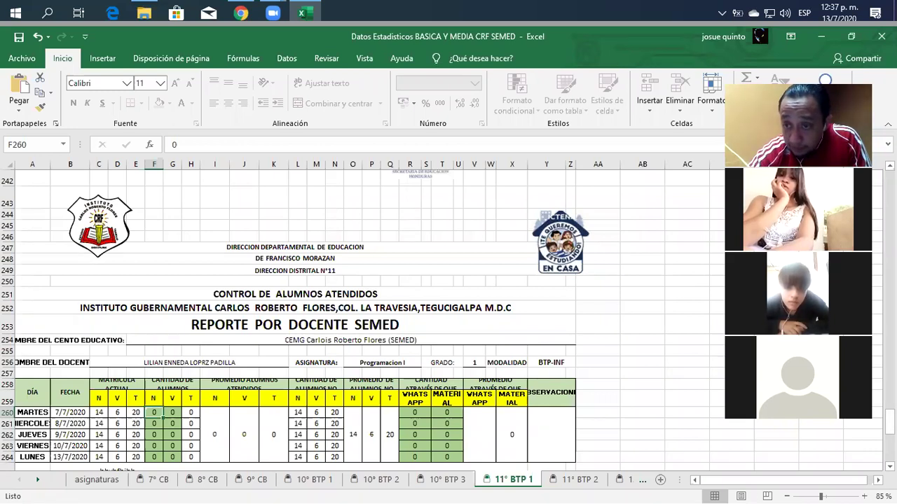
{"action": "scroll", "coordinate": [364, 315], "scroll_direction": "up", "scroll_amount": 20}
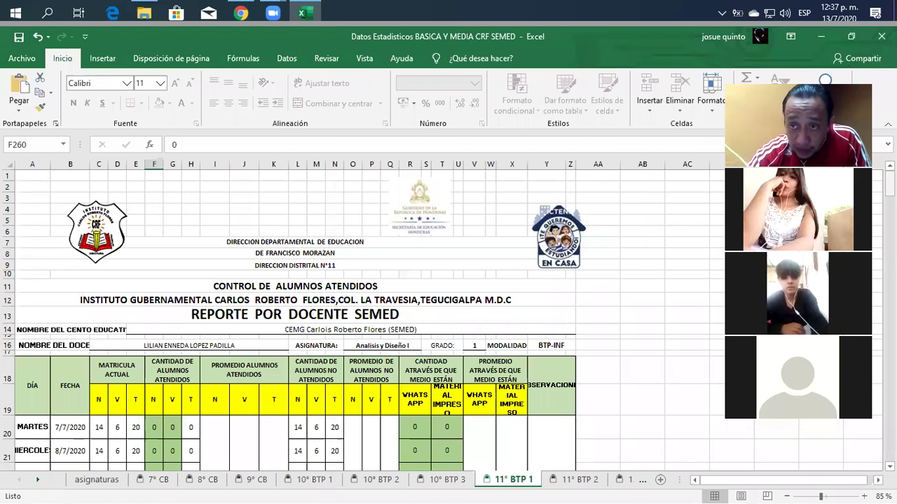
{"action": "scroll", "coordinate": [365, 316], "scroll_direction": "down", "scroll_amount": 2}
{"action": "scroll", "coordinate": [364, 316], "scroll_direction": "down", "scroll_amount": 1}
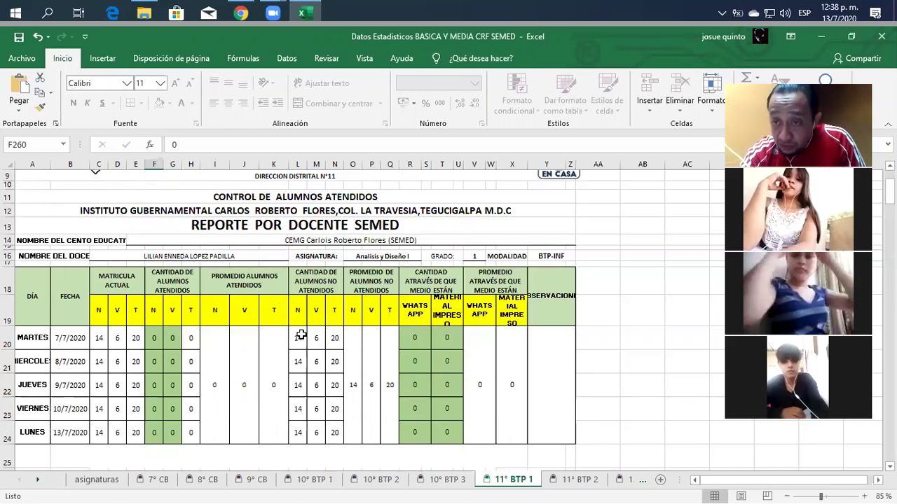
Step: Enter Tuesday's attended counts: 78 N and 4 V
{"action": "left_click", "coordinate": [155, 340]}
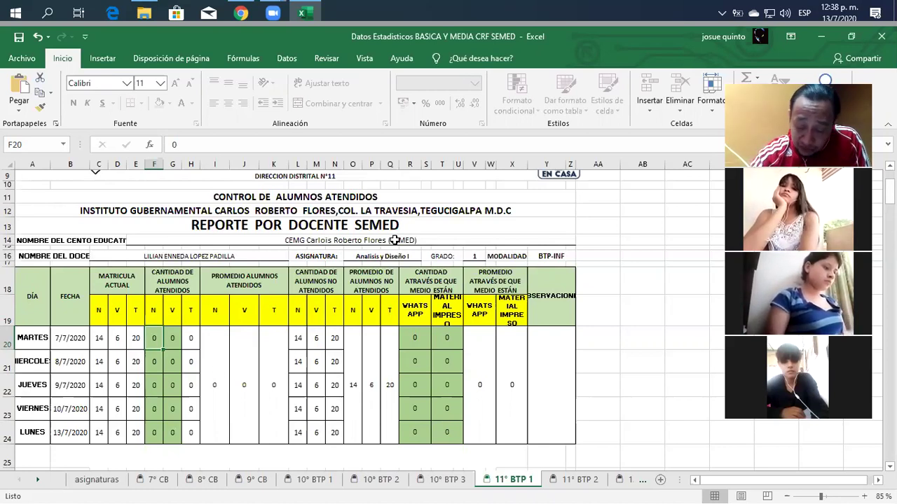
{"action": "type", "text": "78"}
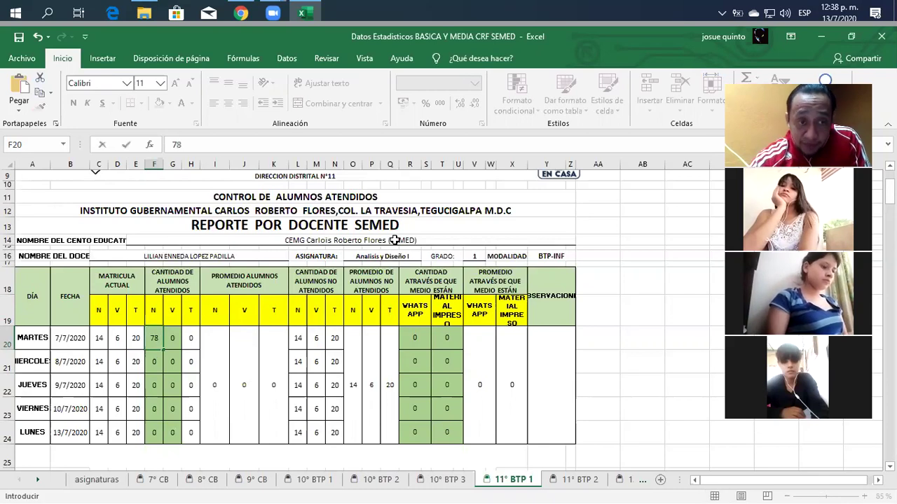
{"action": "left_click", "coordinate": [170, 338]}
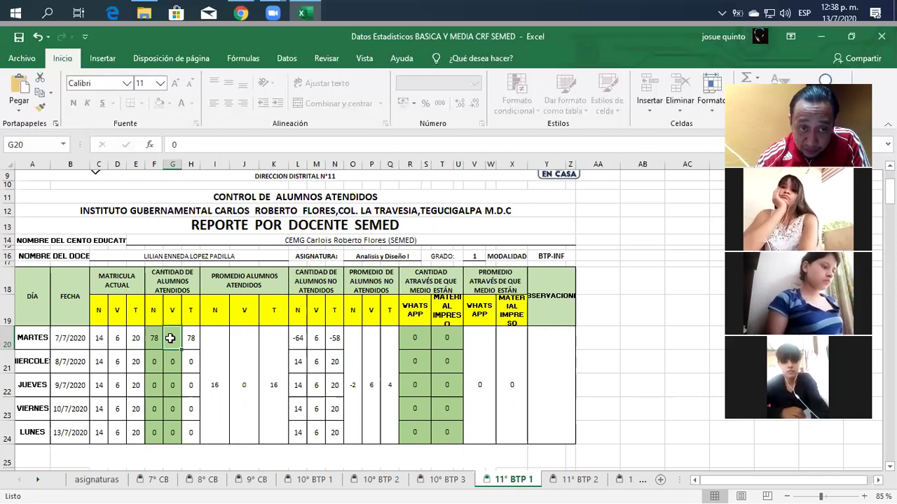
{"action": "type", "text": "4"}
{"action": "key", "text": "Return"}
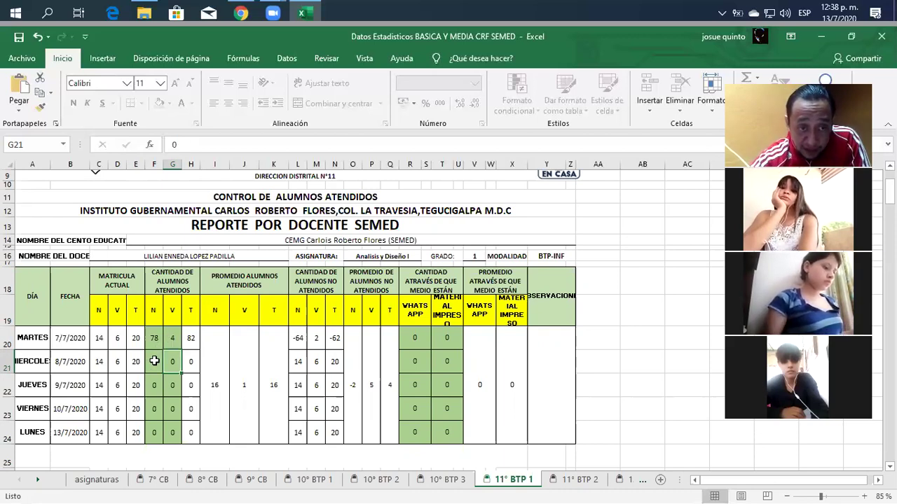
Step: Enter Wednesday's attended counts: 14 N and 15 V
{"action": "left_click", "coordinate": [155, 362]}
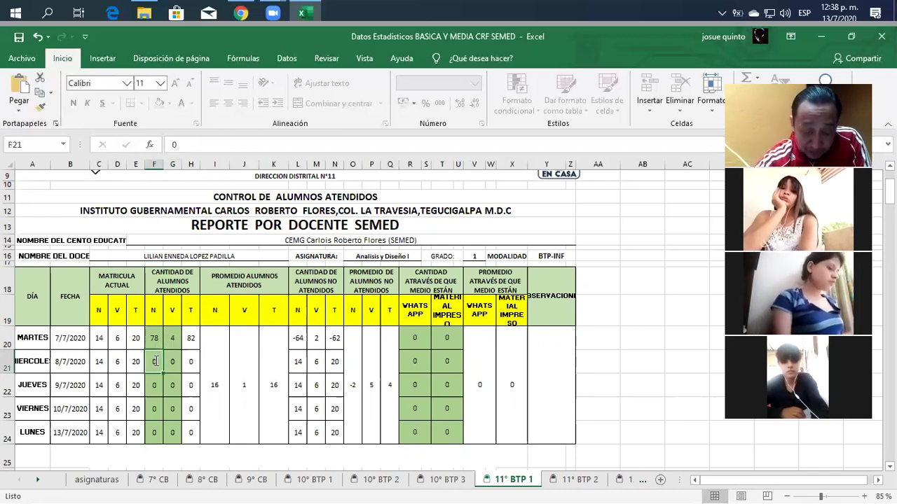
{"action": "type", "text": "14"}
{"action": "key", "text": "Tab"}
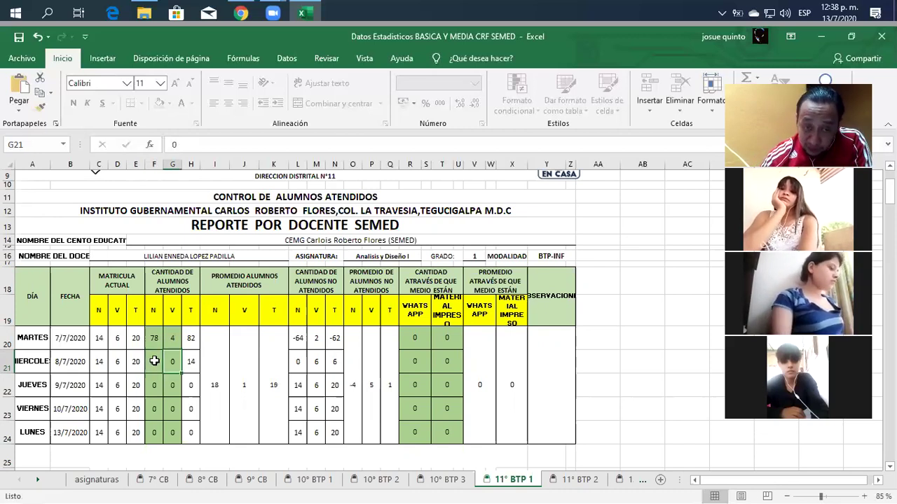
{"action": "type", "text": "15"}
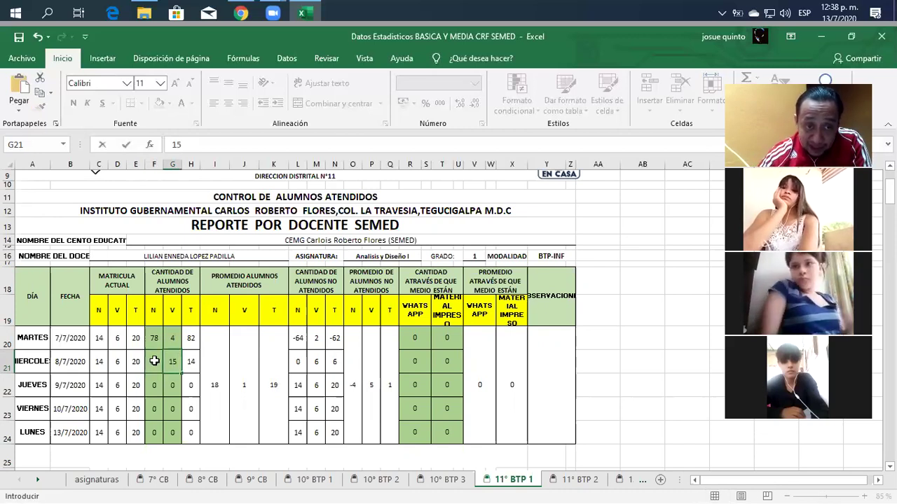
{"action": "key", "text": "Down"}
{"action": "key", "text": "Down"}
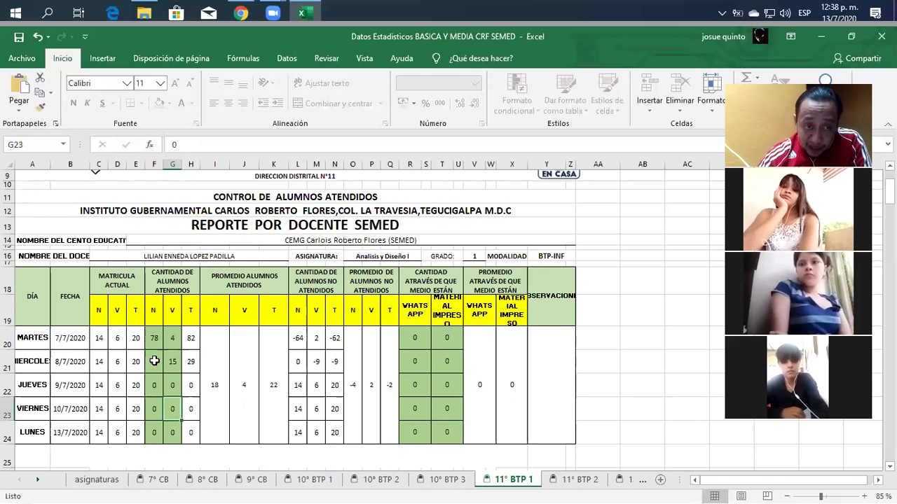
{"action": "type", "text": "15"}
Step: Enter 10 N for Friday and 10 N with 21 V for Monday
{"action": "key", "text": "Left"}
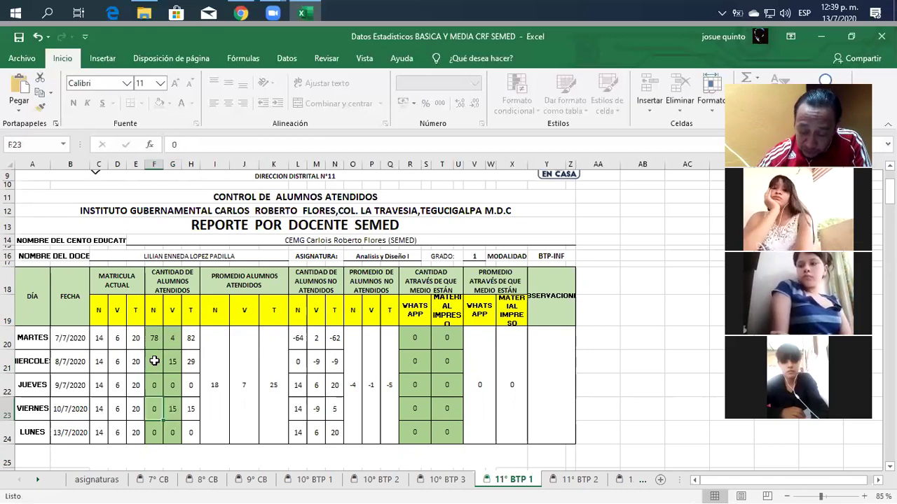
{"action": "type", "text": "10"}
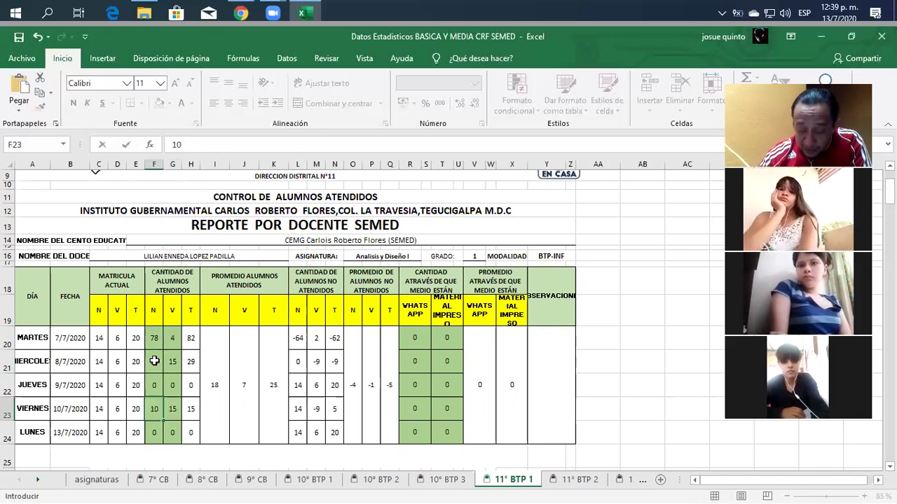
{"action": "key", "text": "Return"}
{"action": "type", "text": "10"}
{"action": "key", "text": "Right"}
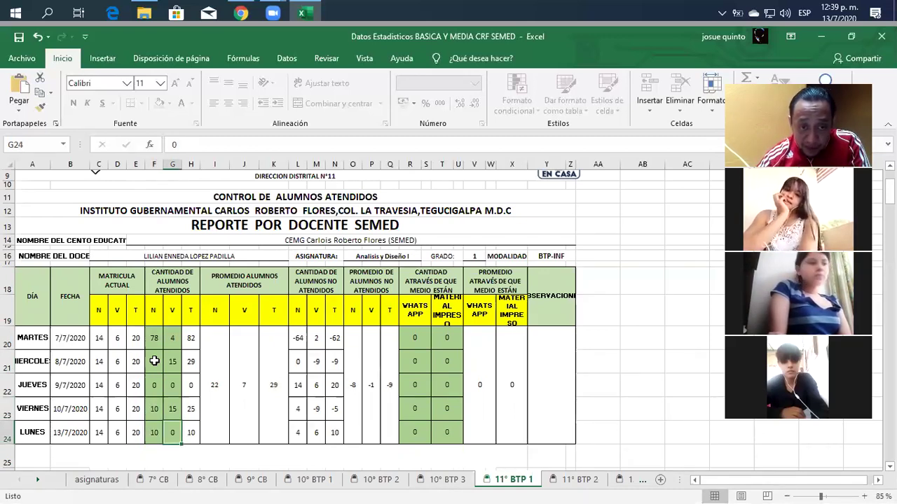
{"action": "type", "text": "21"}
{"action": "key", "text": "Left"}
Step: Enter Thursday's attended counts: 14 N and 12 V
{"action": "key", "text": "Up"}
{"action": "key", "text": "Up"}
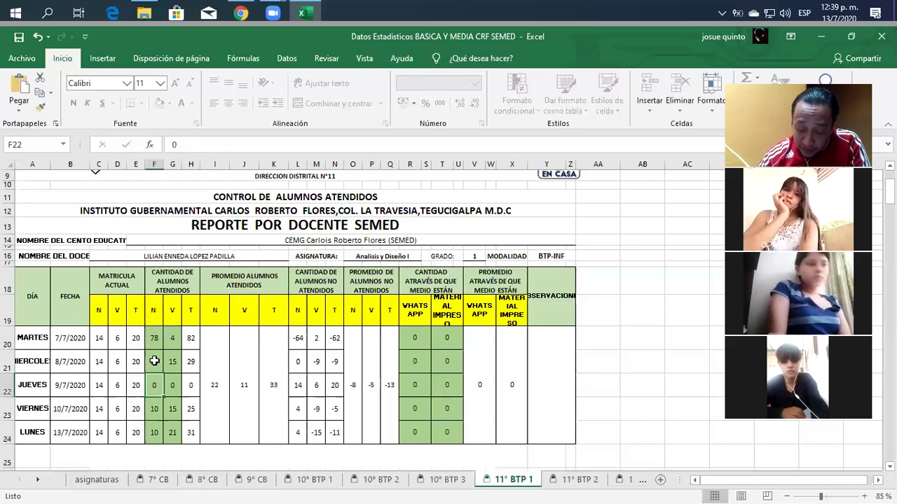
{"action": "type", "text": "14"}
{"action": "key", "text": "Tab"}
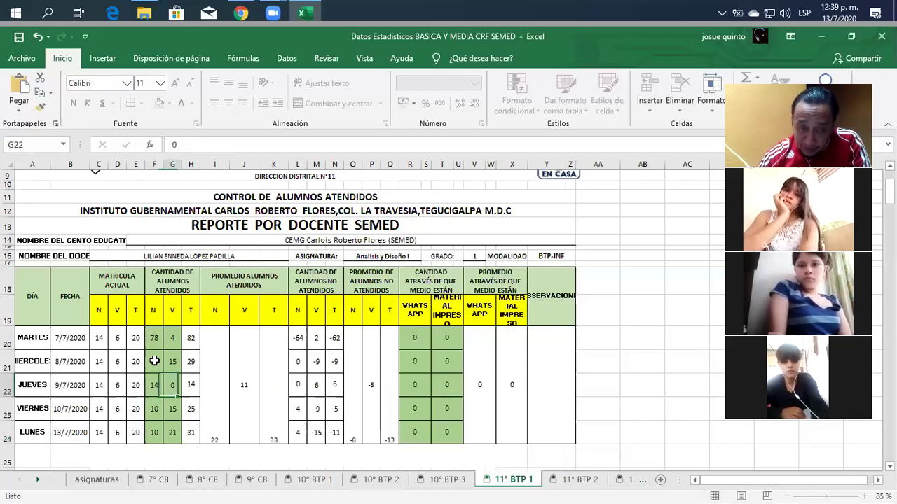
{"action": "type", "text": "12"}
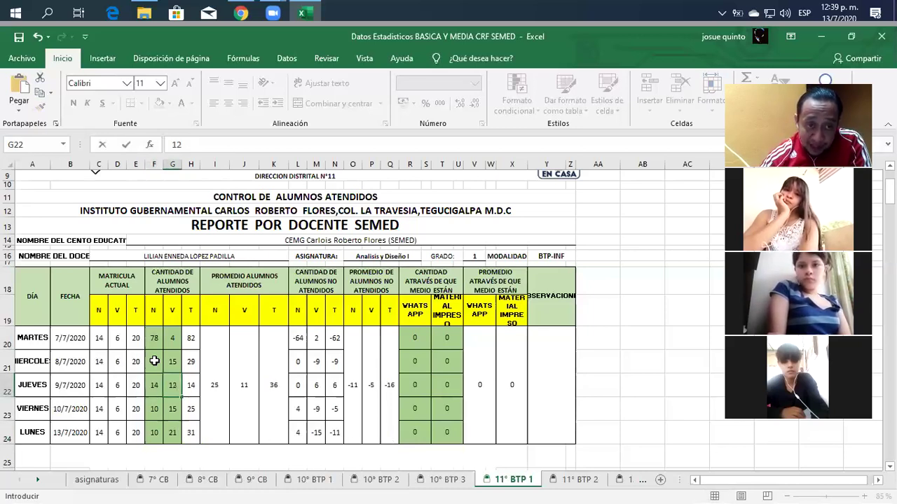
{"action": "key", "text": "Return"}
Step: Commit Thursday's entry and select Tuesday's N attendance cell F20
{"action": "left_click", "coordinate": [431, 378]}
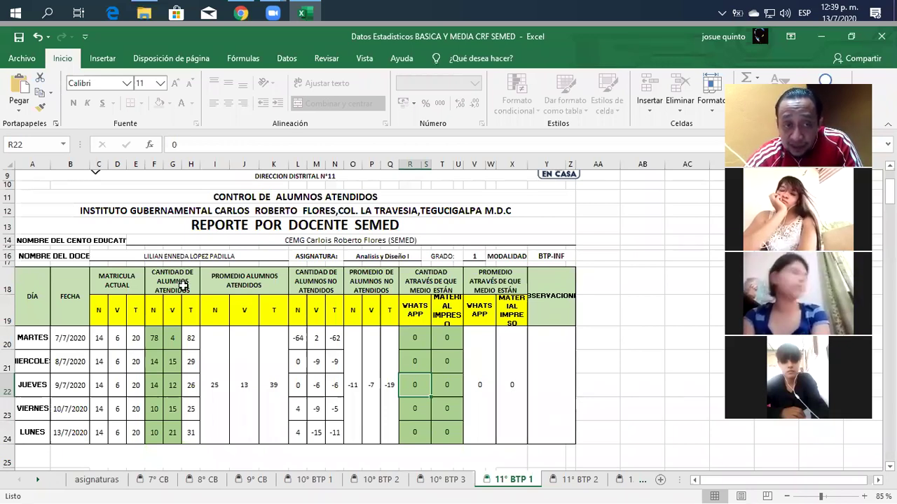
{"action": "left_click", "coordinate": [156, 342]}
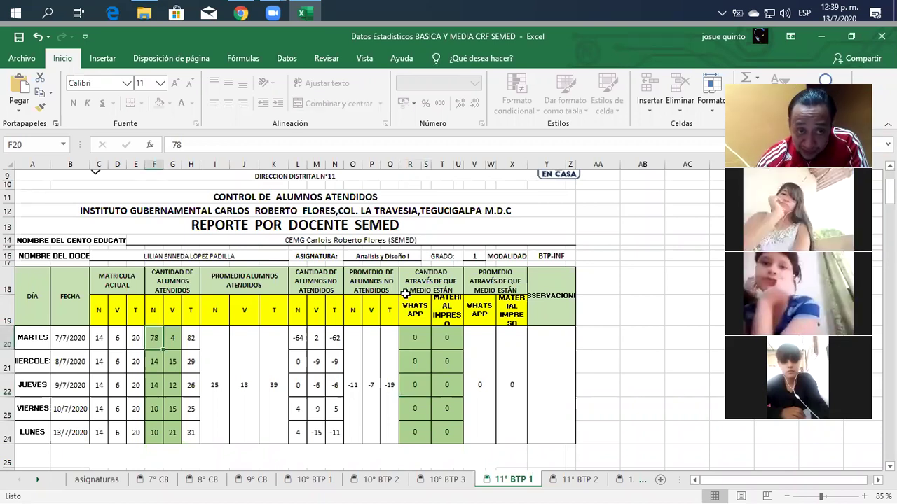
Step: Correct Tuesday's attended counts to 10 N and 5 V, for a total of 15
{"action": "type", "text": "10"}
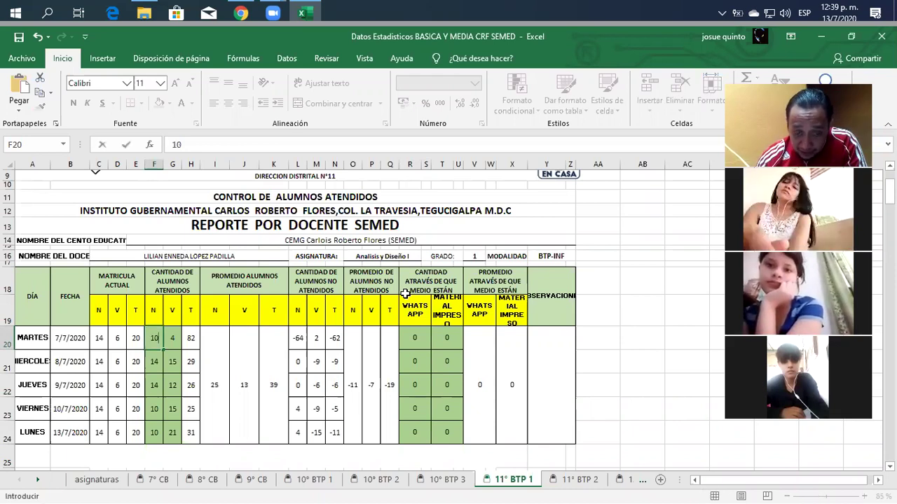
{"action": "key", "text": "Tab"}
{"action": "type", "text": "5"}
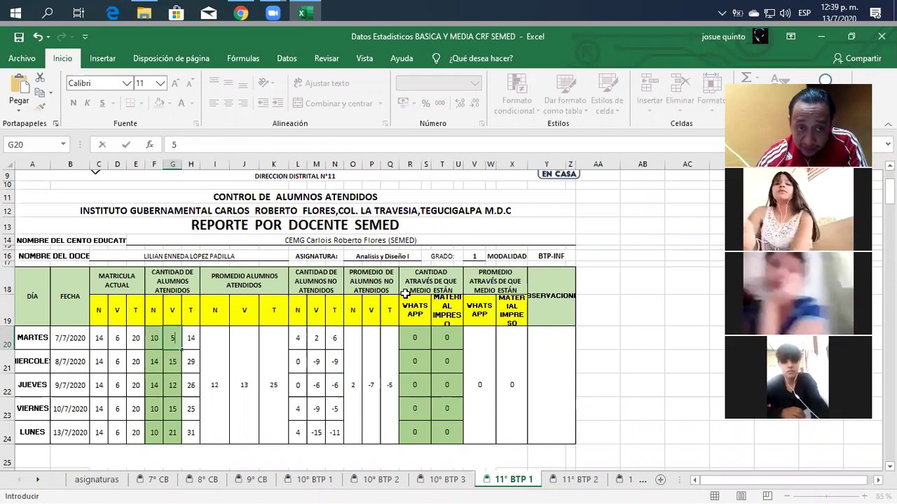
{"action": "key", "text": "Return"}
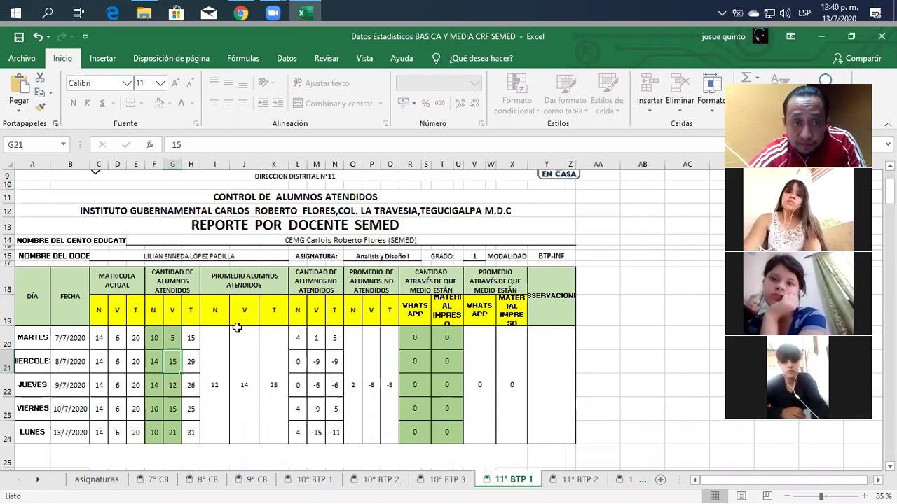
{"action": "left_click", "coordinate": [153, 339]}
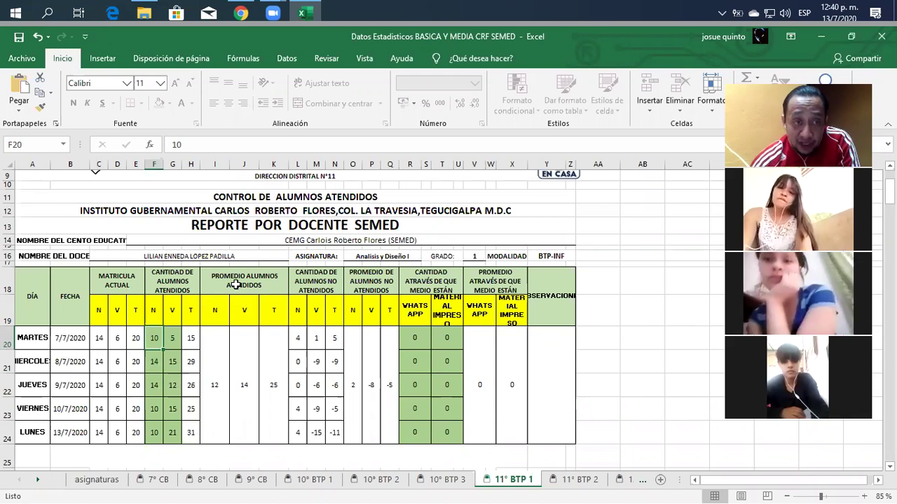
Step: Set Wednesday's V attended count to 4
{"action": "key", "text": "Right"}
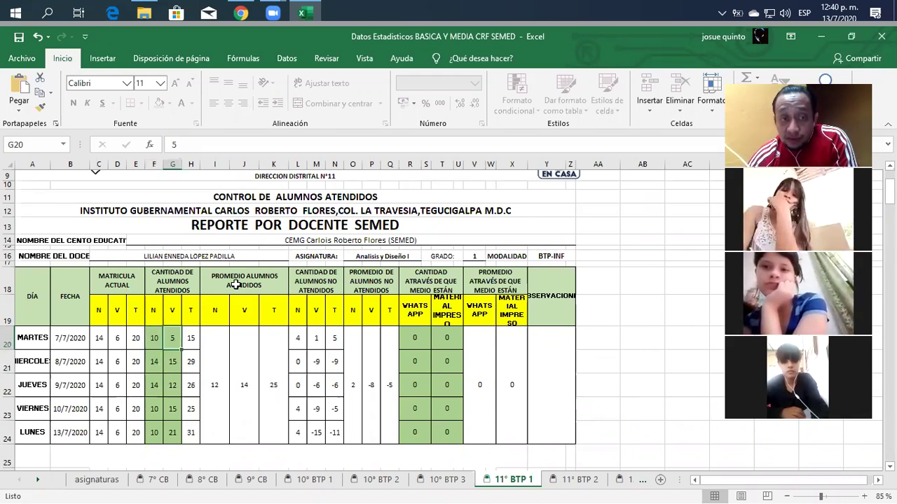
{"action": "key", "text": "Right"}
{"action": "key", "text": "Right"}
{"action": "key", "text": "Right"}
{"action": "key", "text": "Right"}
{"action": "key", "text": "Right"}
{"action": "key", "text": "Right"}
{"action": "key", "text": "Right"}
{"action": "key", "text": "Right"}
{"action": "key", "text": "Right"}
{"action": "key", "text": "Right"}
{"action": "key", "text": "Right"}
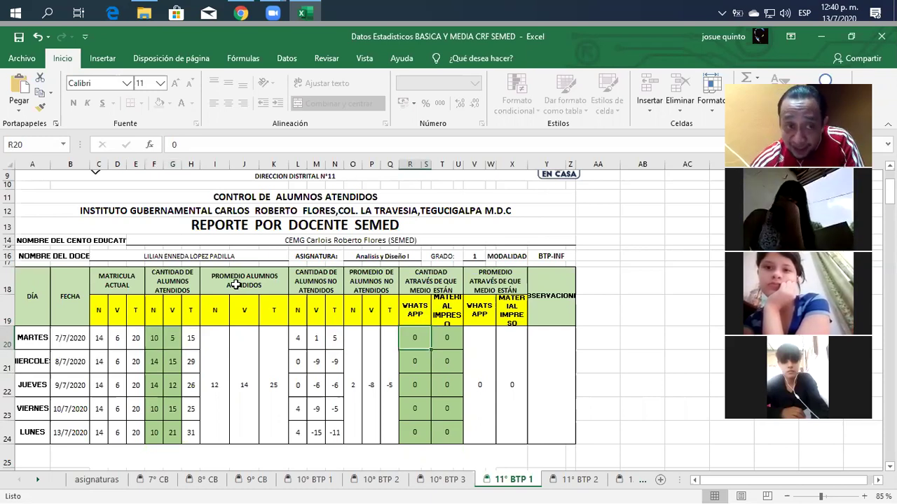
{"action": "key", "text": "Return"}
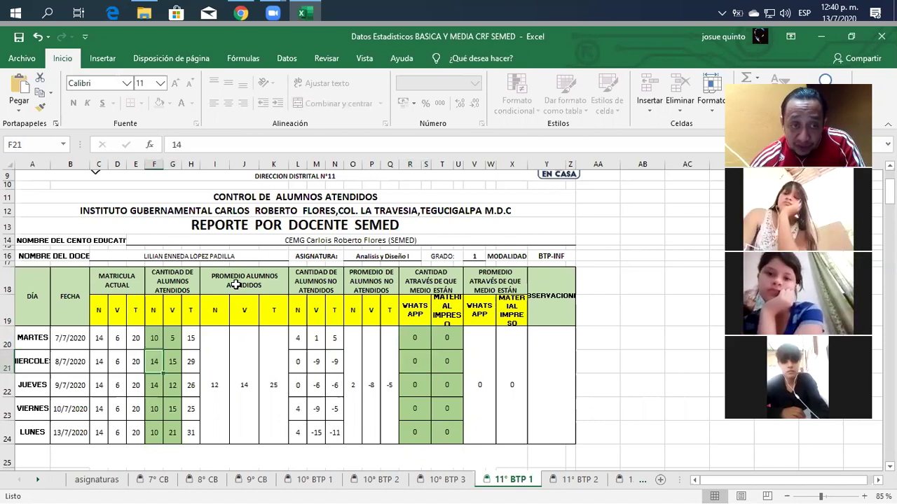
{"action": "key", "text": "Right"}
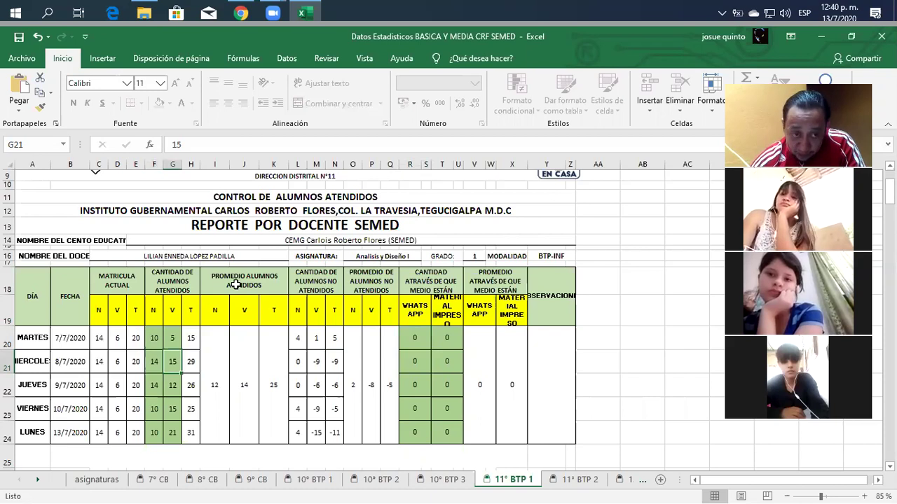
{"action": "type", "text": "4"}
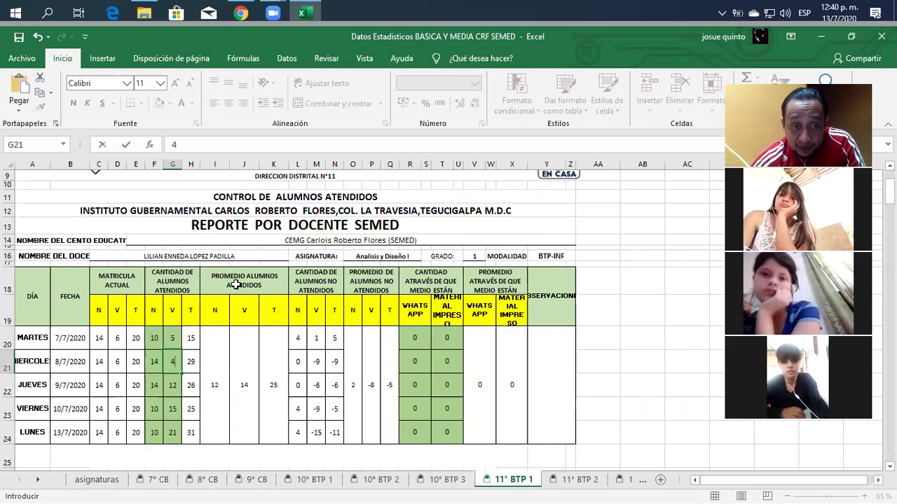
{"action": "key", "text": "Return"}
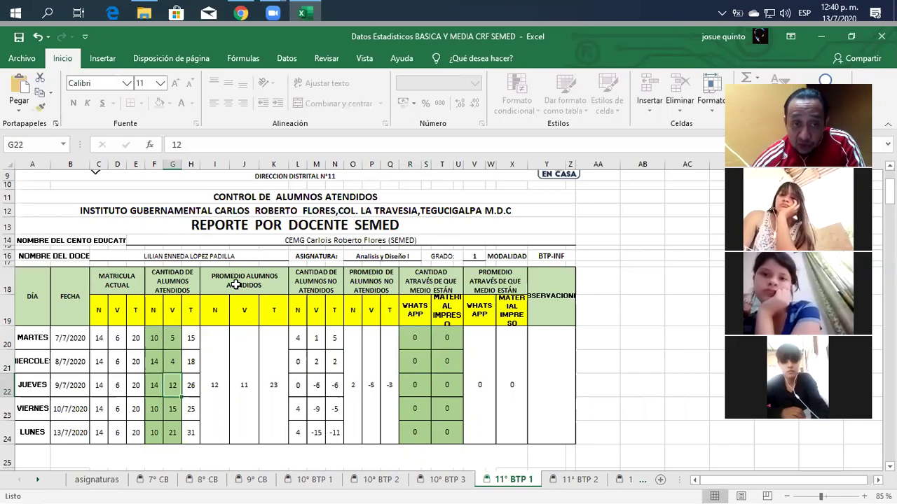
Step: Set the V attended counts for Thursday, Friday and Monday to 3, 5 and 6
{"action": "key", "text": "Left"}
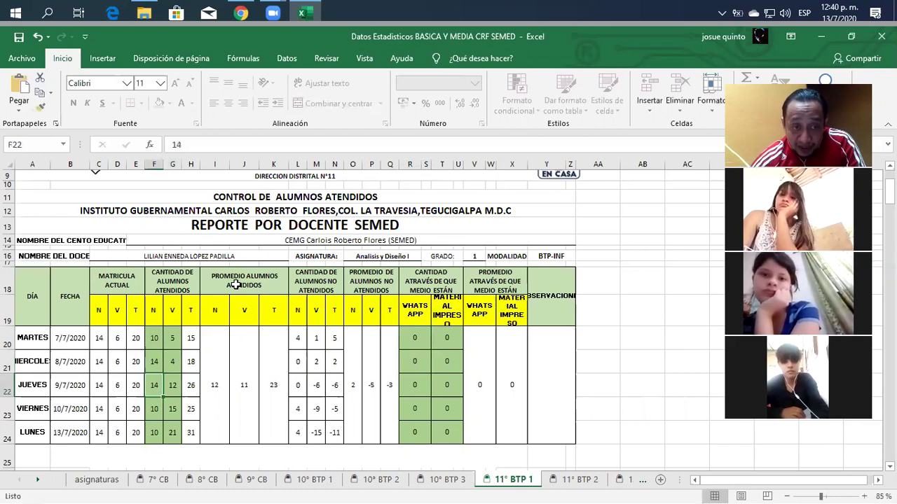
{"action": "key", "text": "Right"}
{"action": "type", "text": "3"}
{"action": "key", "text": "Return"}
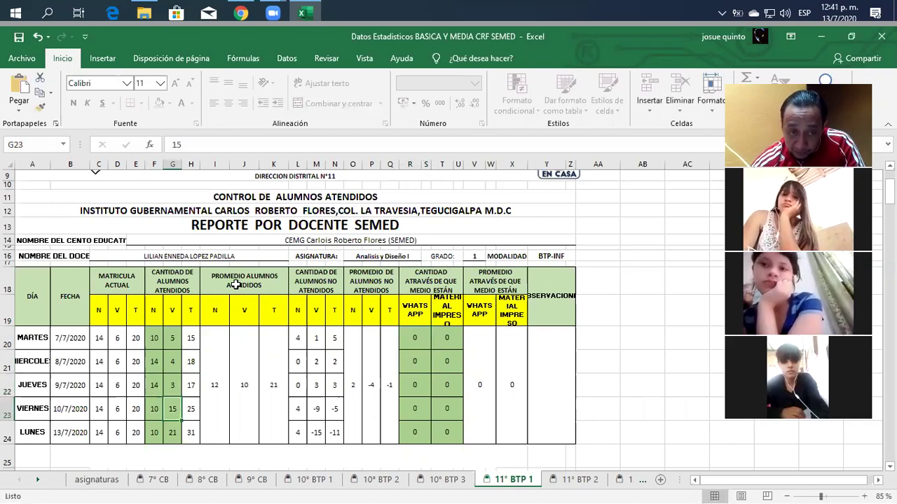
{"action": "type", "text": "5"}
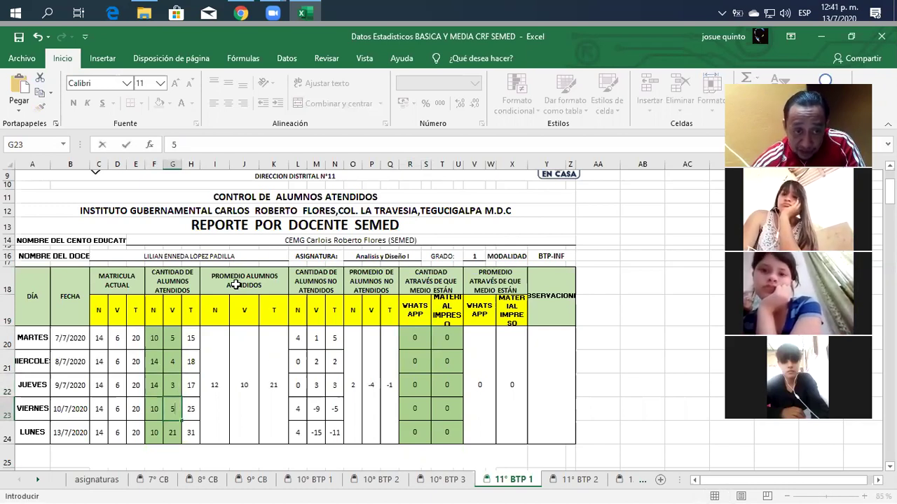
{"action": "key", "text": "Return"}
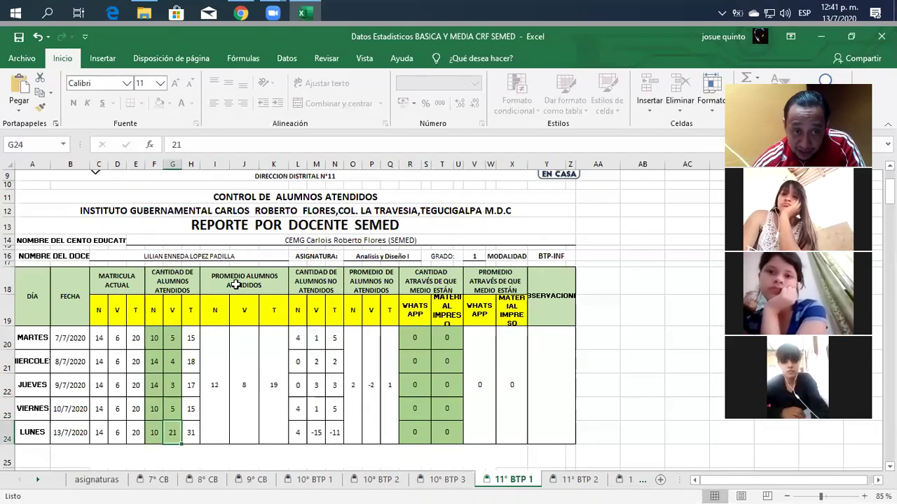
{"action": "type", "text": "6"}
{"action": "key", "text": "Up"}
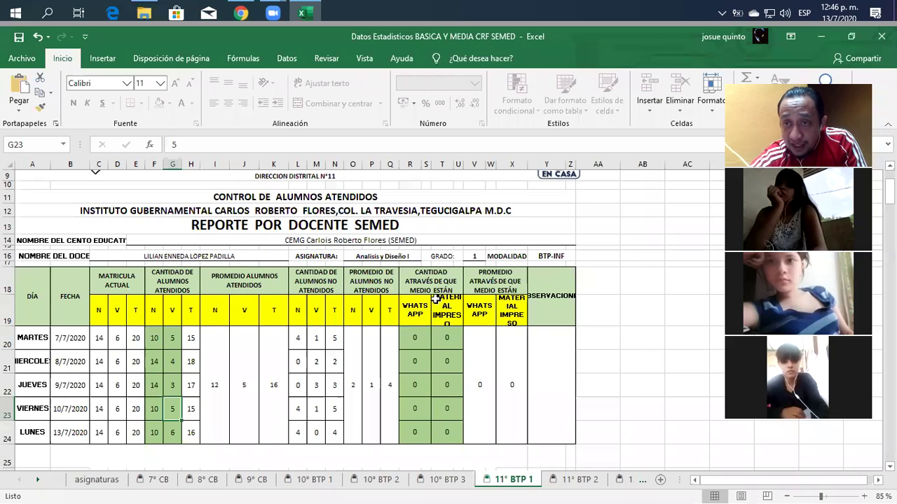
Step: Select Tuesday's WhatsApp count cell R20
{"action": "left_click", "coordinate": [421, 337]}
Step: Record 15 WhatsApp and 2 printed-material students for Tuesday 7/7/2020
{"action": "left_click", "coordinate": [444, 340]}
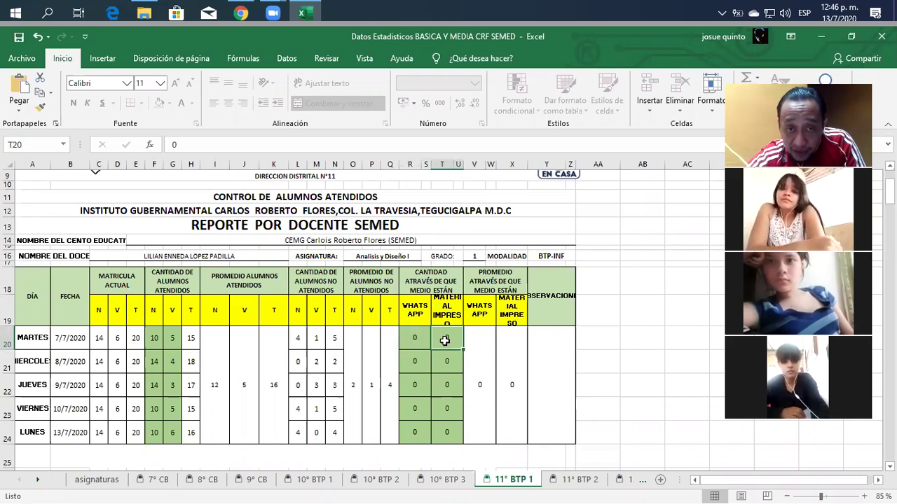
{"action": "left_click", "coordinate": [419, 337]}
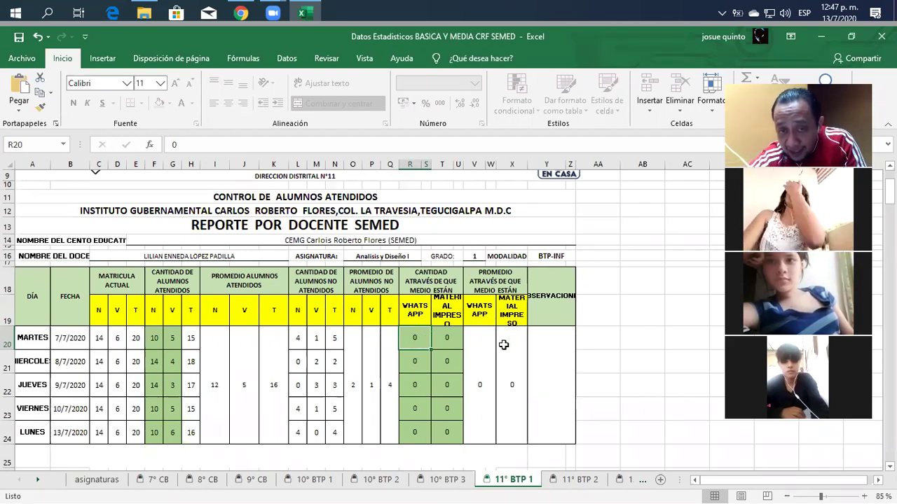
{"action": "type", "text": "1"}
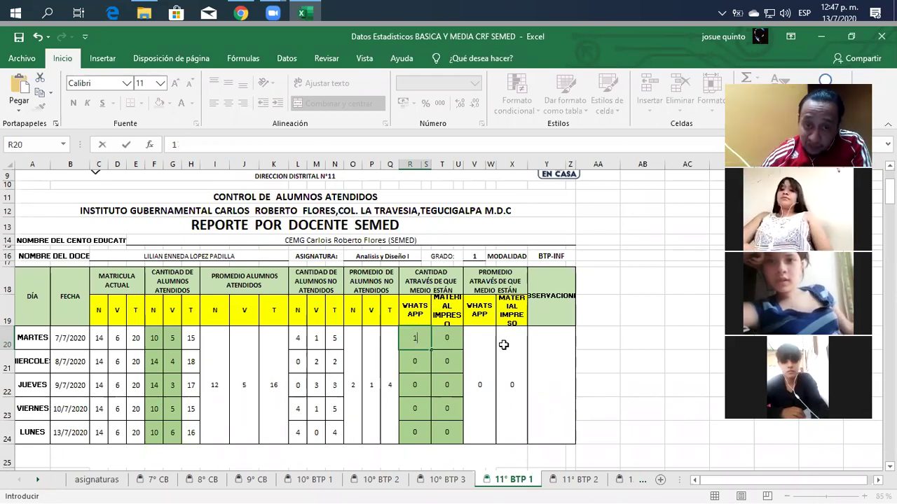
{"action": "type", "text": "5"}
{"action": "key", "text": "Tab"}
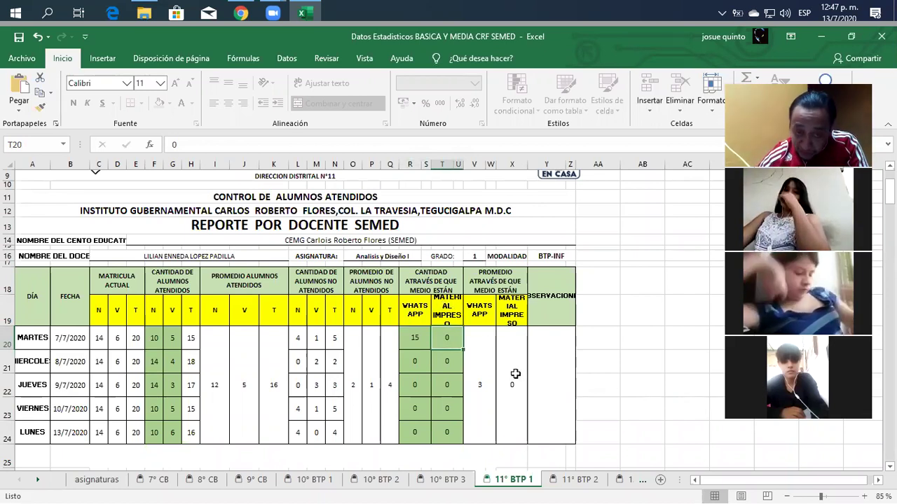
{"action": "type", "text": "2"}
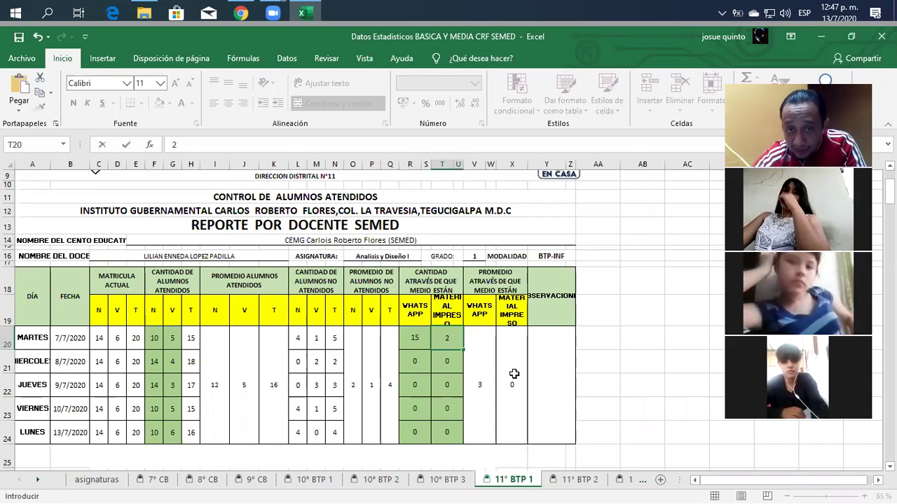
{"action": "left_click", "coordinate": [454, 366]}
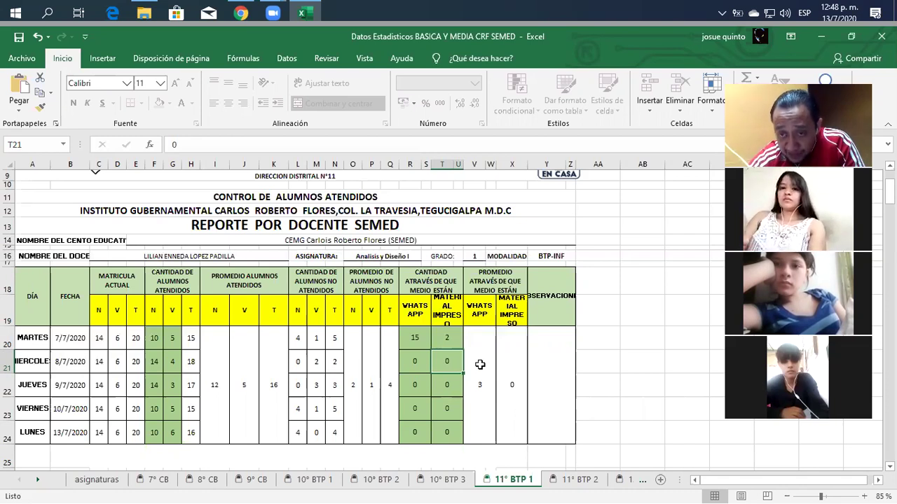
Step: Check the WhatsApp counts down to Monday, then bring up the Revisar ribbon for protection
{"action": "left_click", "coordinate": [407, 339]}
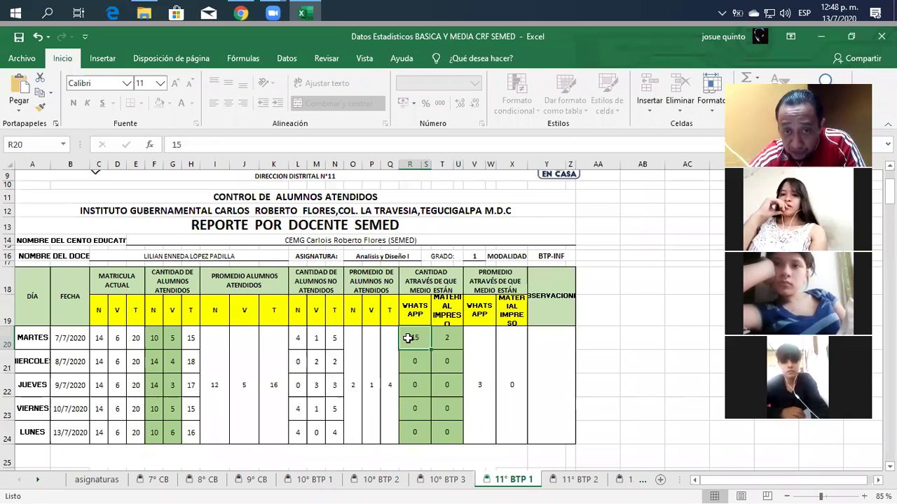
{"action": "key", "text": "Down"}
{"action": "key", "text": "Down"}
{"action": "key", "text": "Down"}
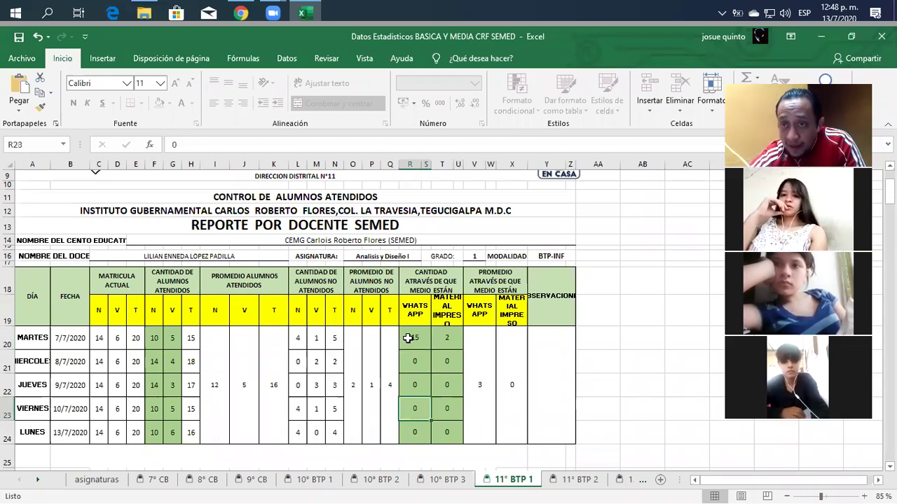
{"action": "key", "text": "Down"}
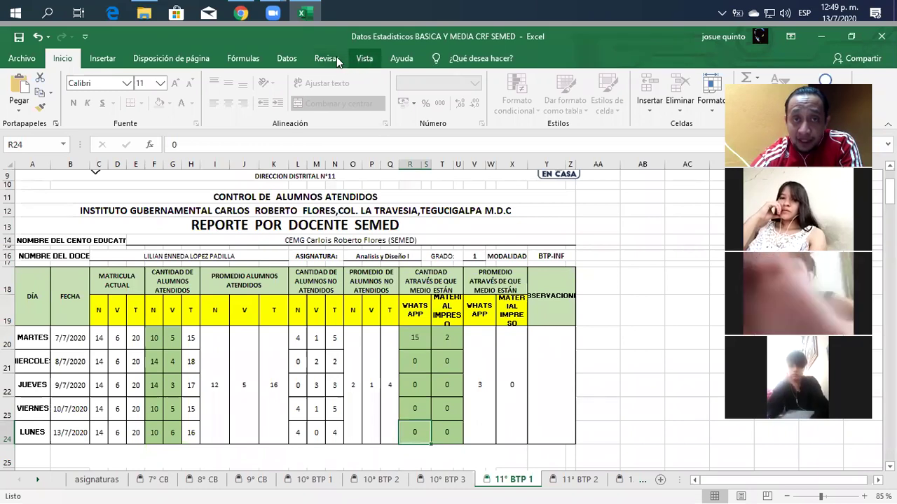
{"action": "left_click", "coordinate": [338, 62]}
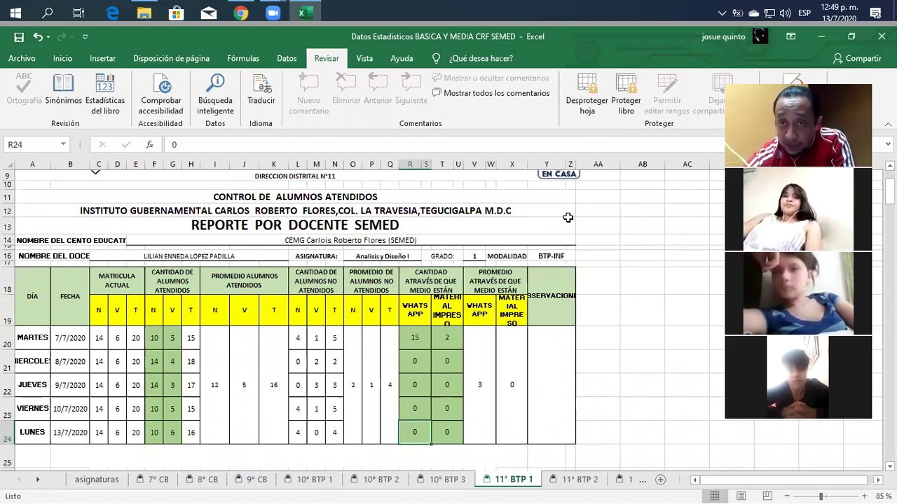
Step: Unprotect the 11° BTP 1 sheet by entering the sheet password in Desproteger hoja
{"action": "left_click", "coordinate": [581, 115]}
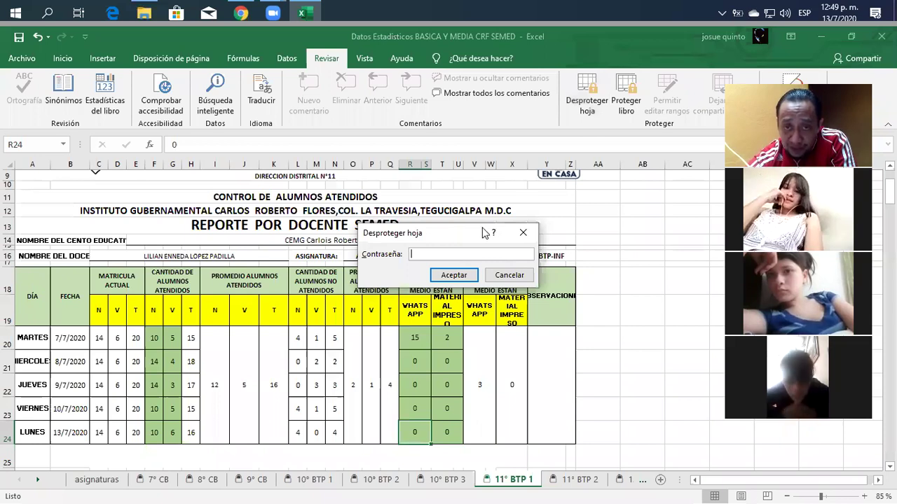
{"action": "left_click_drag", "start_coordinate": [483, 232], "coordinate": [518, 194]}
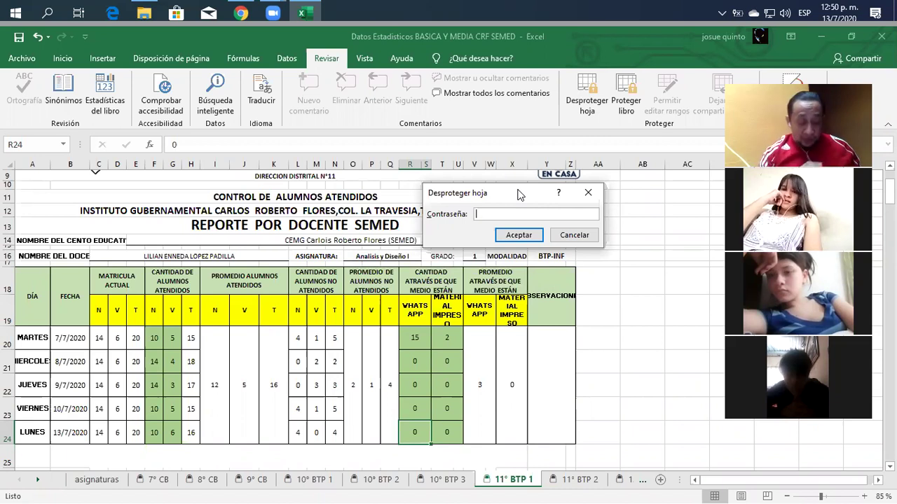
{"action": "type", "text": "***"}
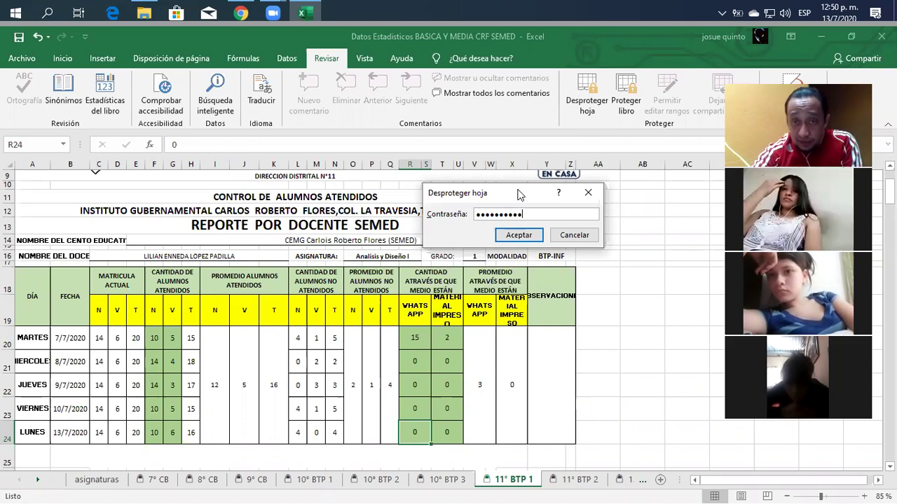
{"action": "left_click", "coordinate": [519, 235]}
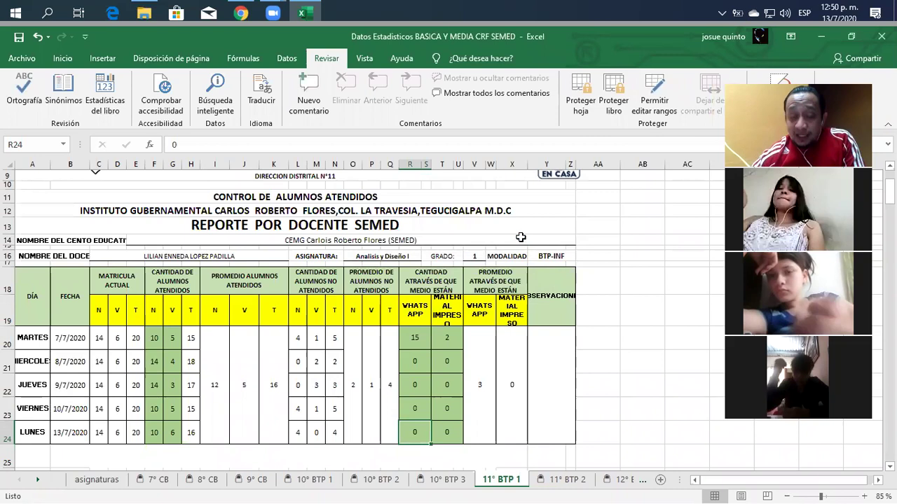
{"action": "left_click", "coordinate": [474, 339]}
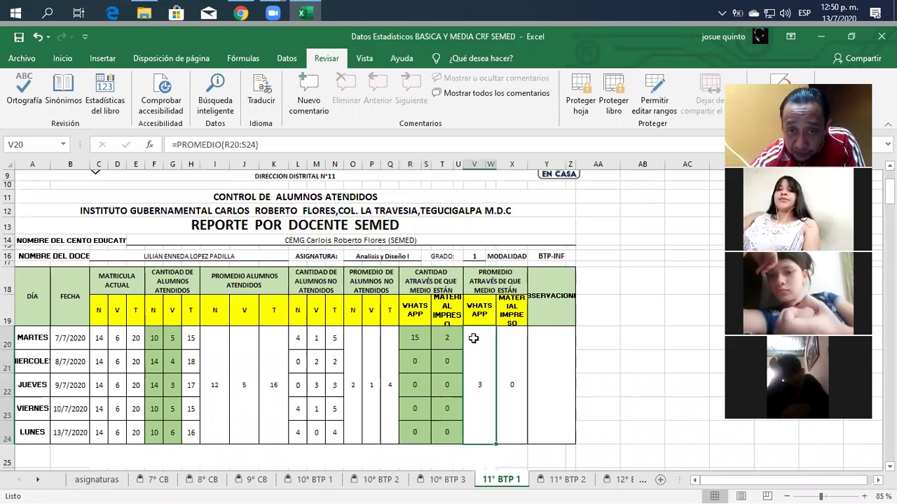
{"action": "left_click", "coordinate": [385, 353]}
{"action": "left_click", "coordinate": [373, 353]}
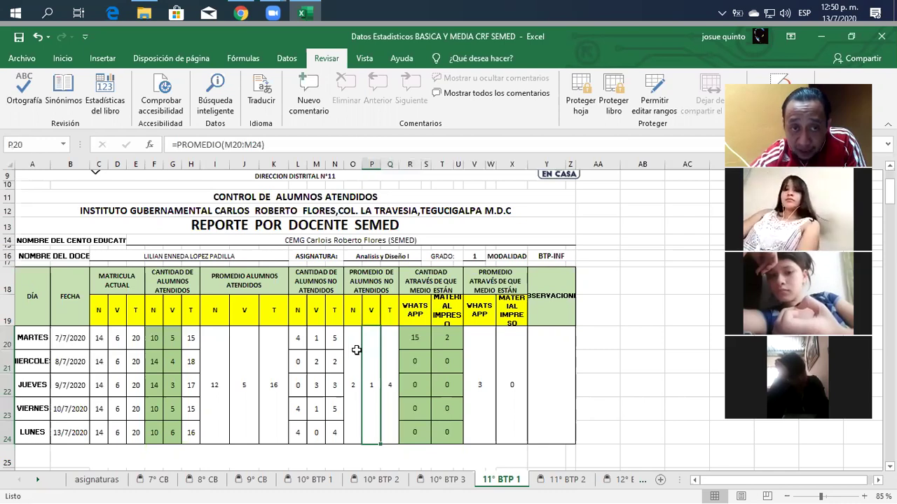
{"action": "left_click", "coordinate": [353, 349]}
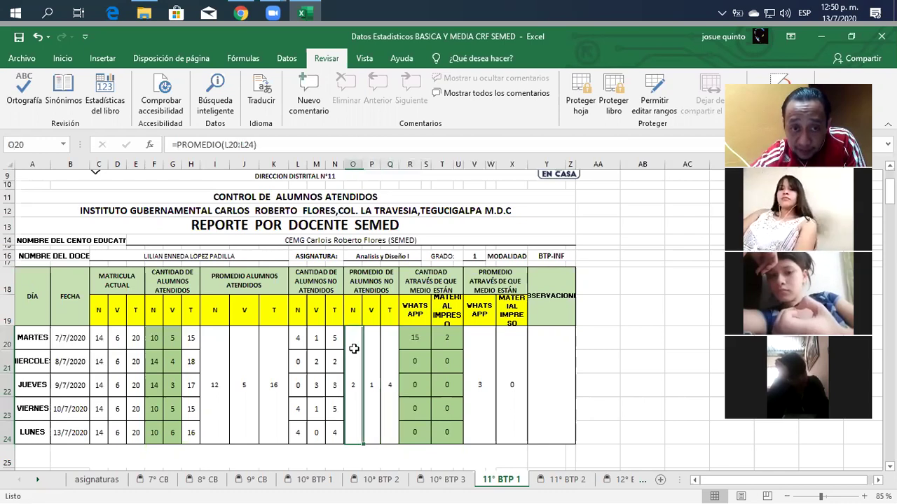
{"action": "left_click", "coordinate": [271, 353]}
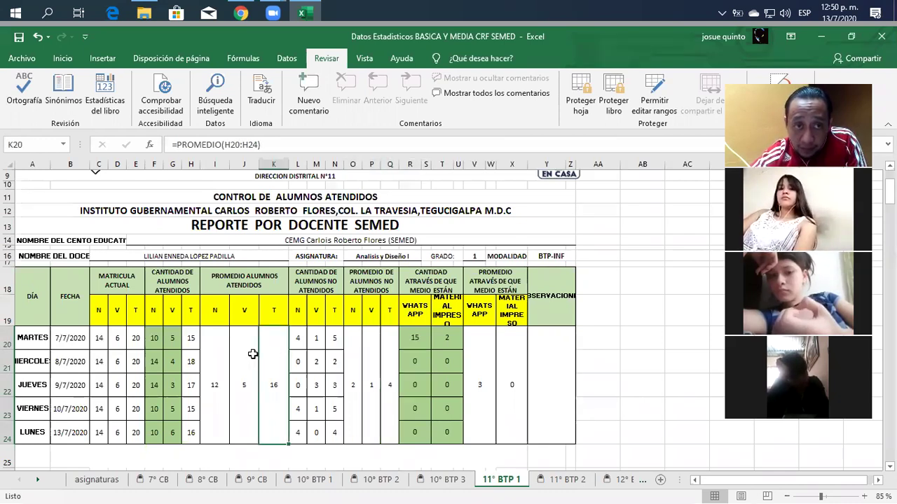
{"action": "left_click", "coordinate": [245, 352]}
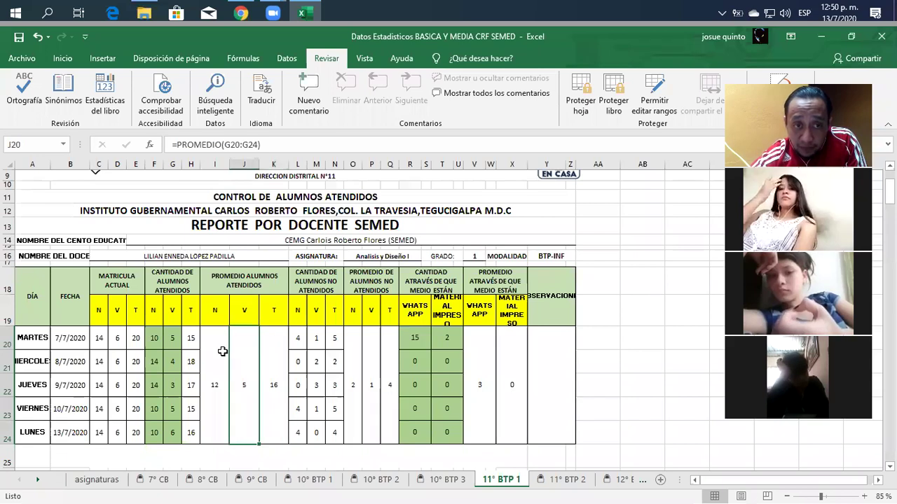
Step: Replace K20's column-H average formula with =SUMA(I20:J24), which still shows 16
{"action": "left_click", "coordinate": [272, 357]}
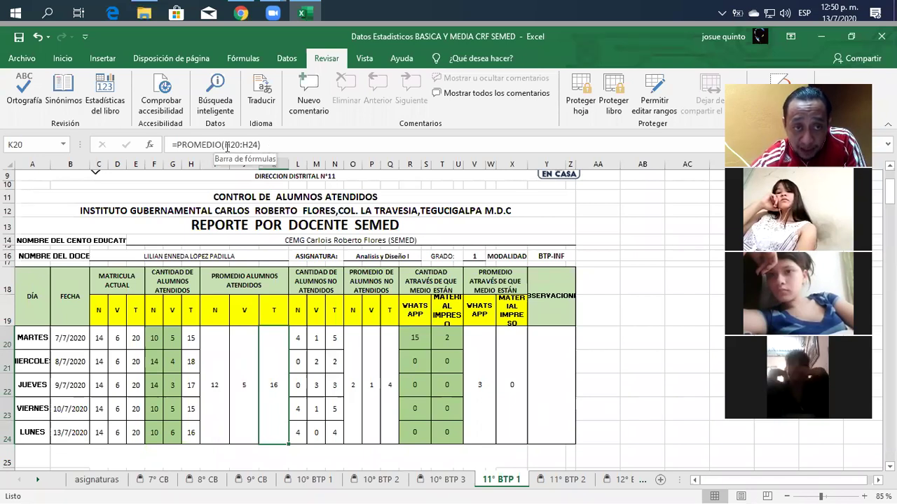
{"action": "left_click_drag", "start_coordinate": [260, 144], "coordinate": [179, 144]}
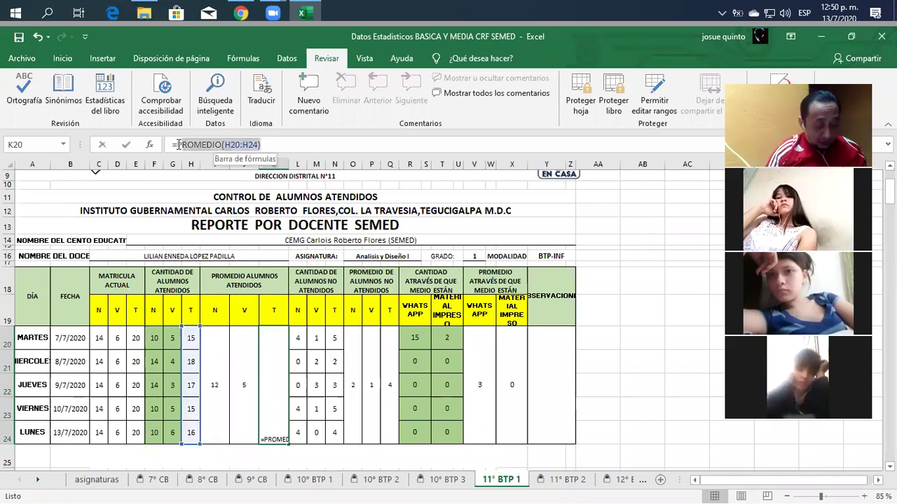
{"action": "type", "text": "suma"}
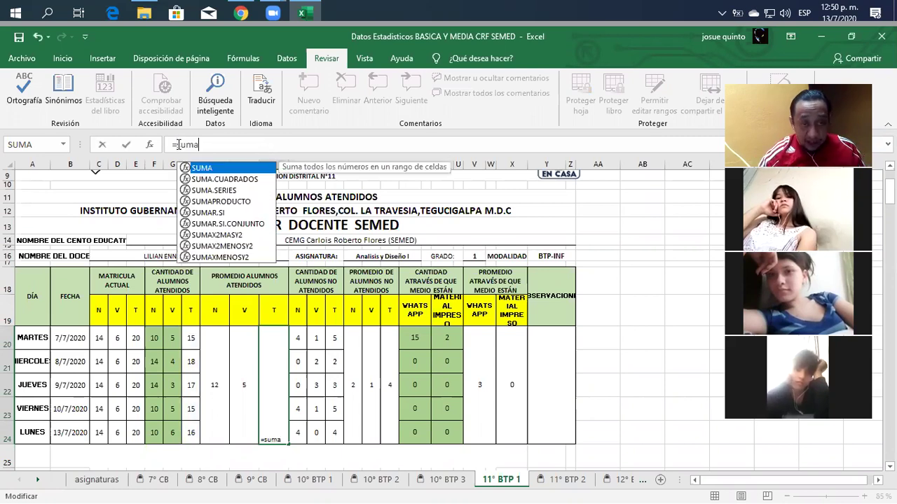
{"action": "type", "text": "("}
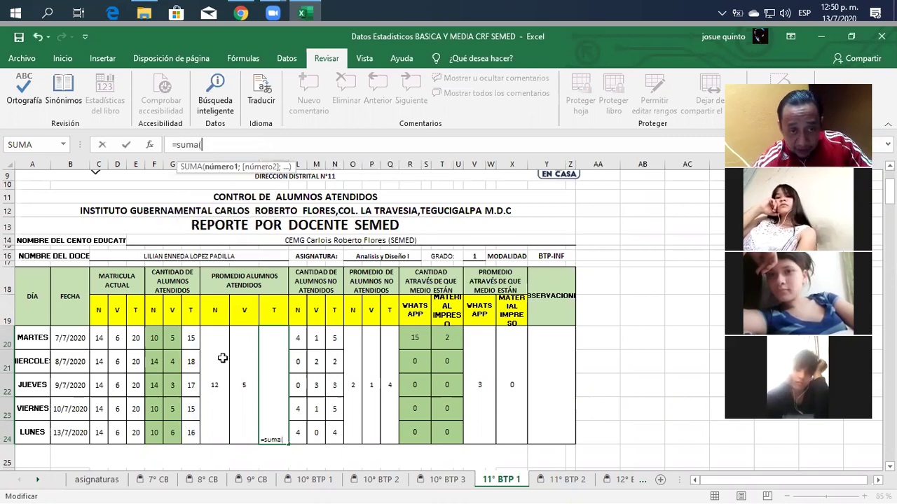
{"action": "left_click_drag", "start_coordinate": [214, 338], "coordinate": [243, 359]}
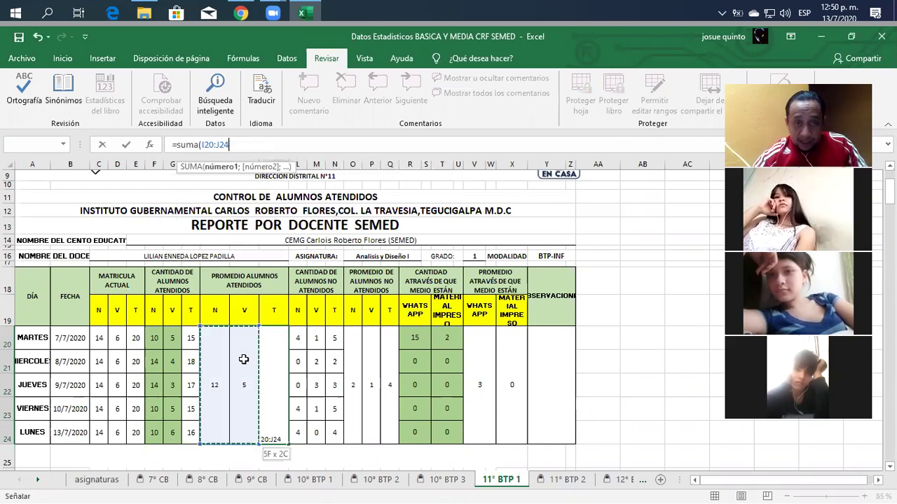
{"action": "key", "text": "Return"}
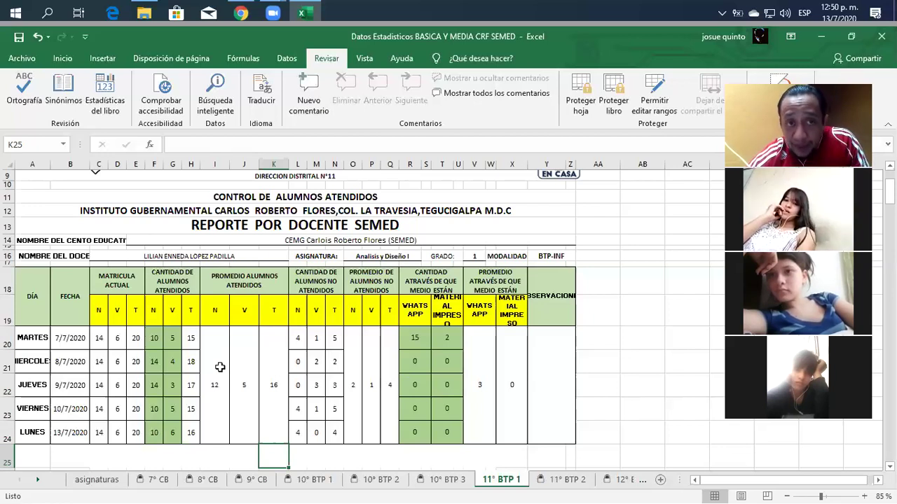
{"action": "left_click", "coordinate": [220, 367]}
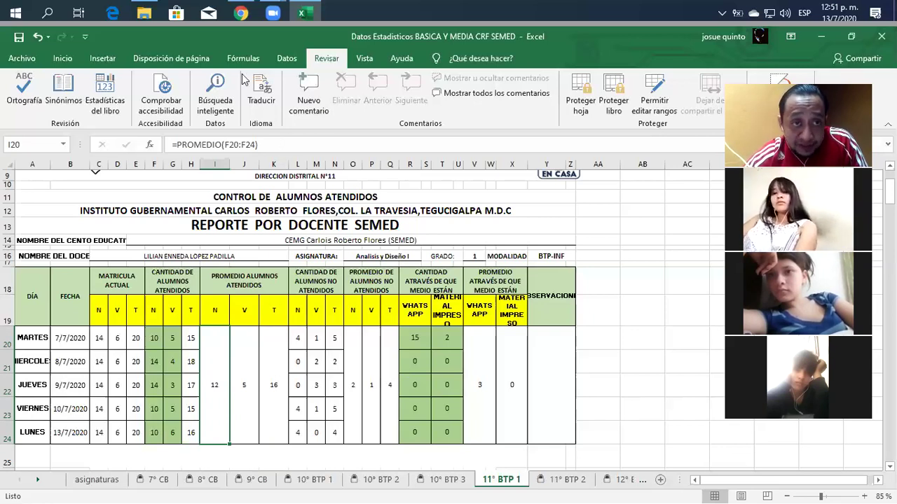
Step: Show one decimal in the attended averages J20 and K20, giving 4.6 and 16.2
{"action": "left_click", "coordinate": [74, 61]}
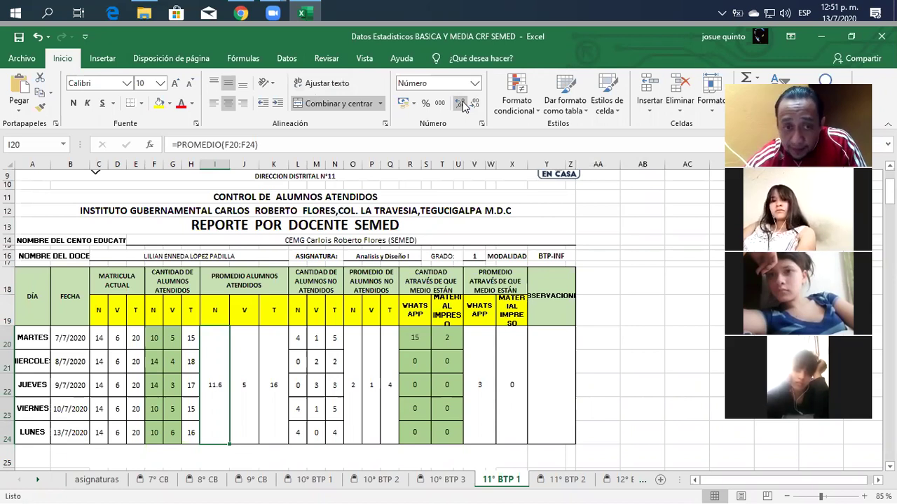
{"action": "left_click", "coordinate": [249, 366]}
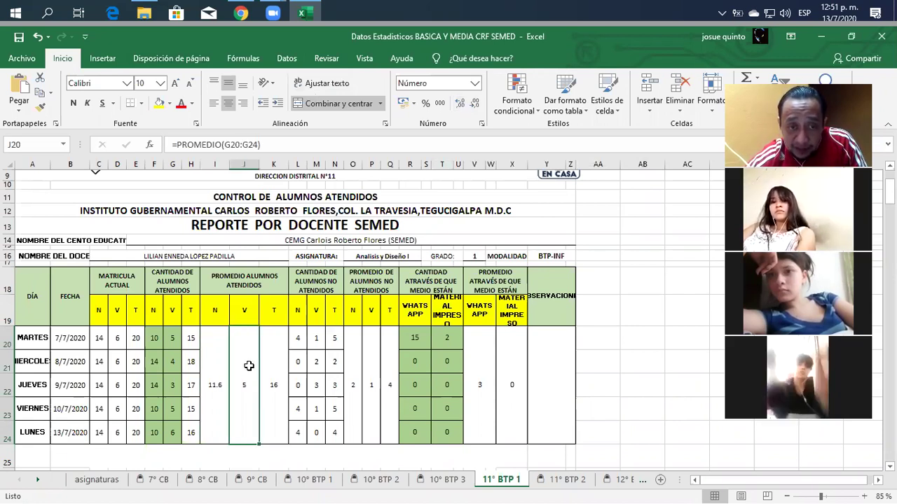
{"action": "left_click", "coordinate": [458, 105]}
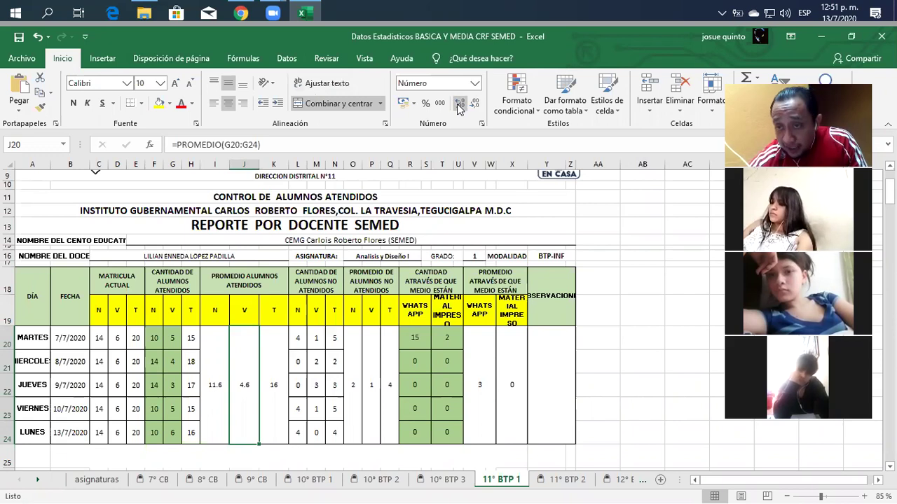
{"action": "left_click", "coordinate": [276, 358]}
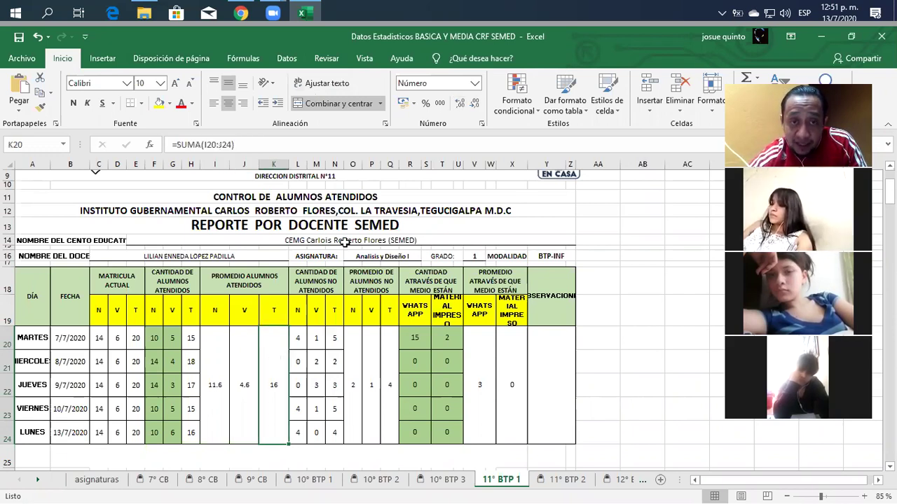
{"action": "left_click", "coordinate": [459, 104]}
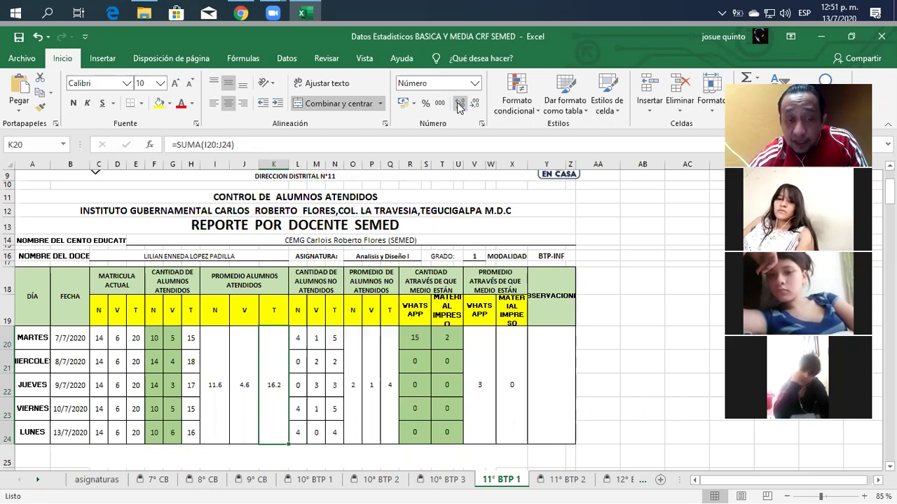
Step: Show one decimal in the non-attended averages O20, P20, Q20: 2.4, 1.4, 3.8
{"action": "left_click", "coordinate": [356, 363]}
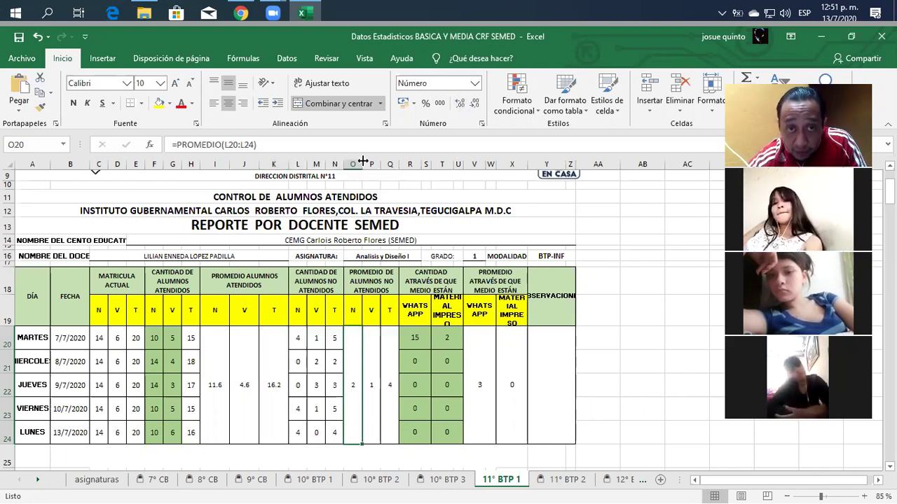
{"action": "left_click", "coordinate": [458, 104]}
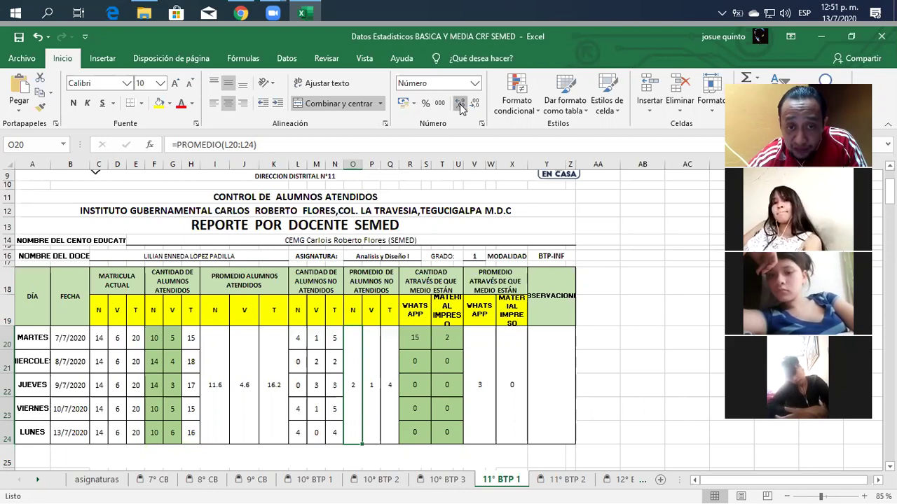
{"action": "left_click", "coordinate": [375, 353]}
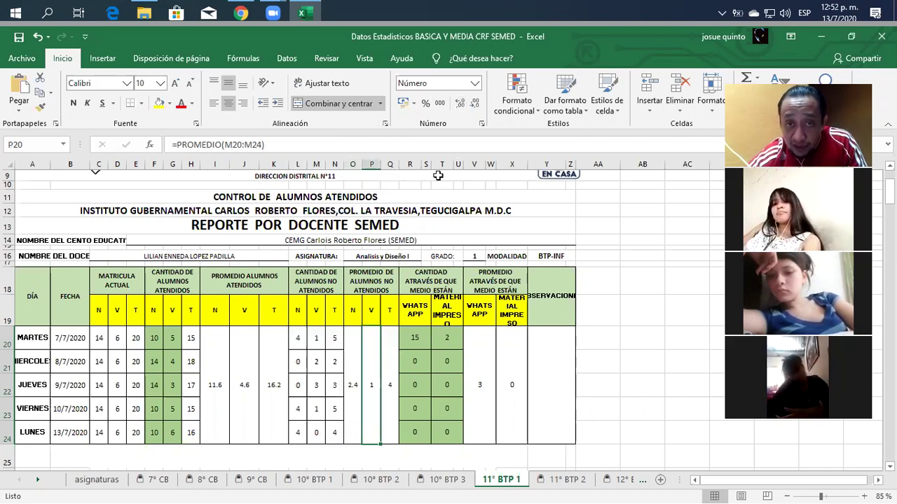
{"action": "left_click", "coordinate": [459, 103]}
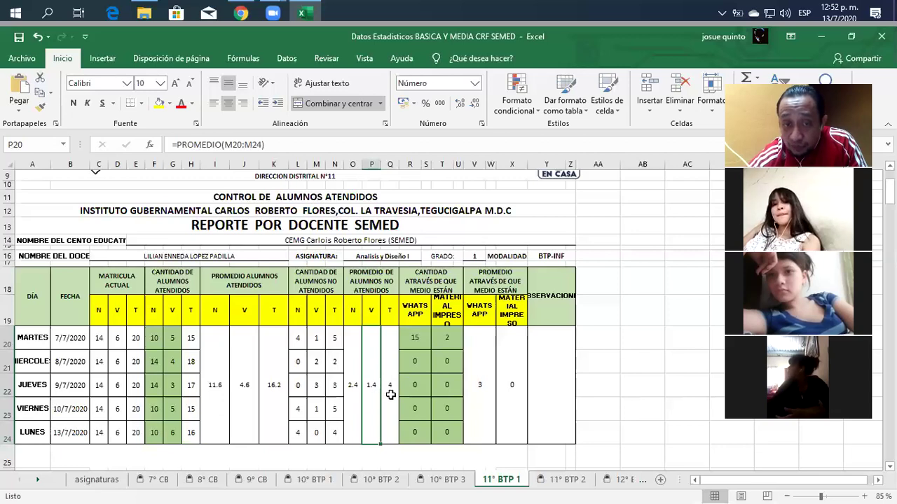
{"action": "left_click", "coordinate": [390, 393]}
{"action": "left_click", "coordinate": [460, 103]}
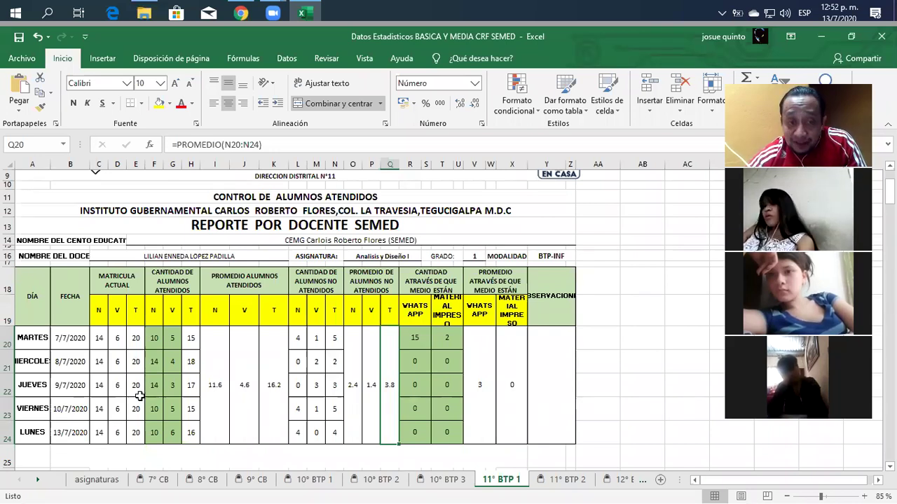
{"action": "left_click", "coordinate": [272, 393]}
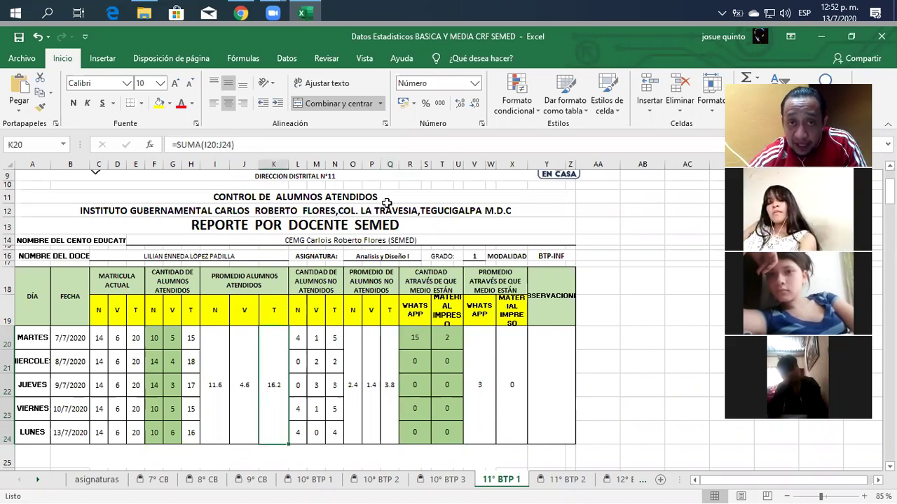
Step: Remove the decimal from K20, Q20, P20 and O20, showing 16, 4, 1 and 2
{"action": "left_click", "coordinate": [473, 105]}
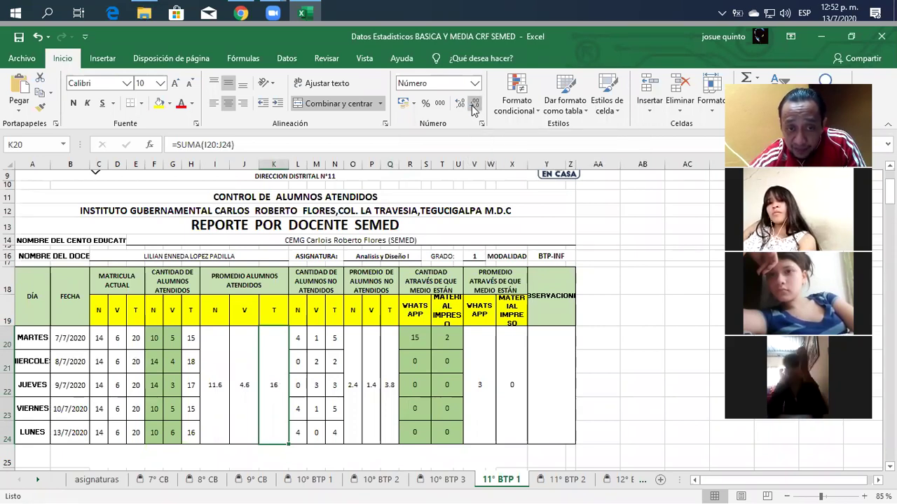
{"action": "left_click", "coordinate": [391, 379]}
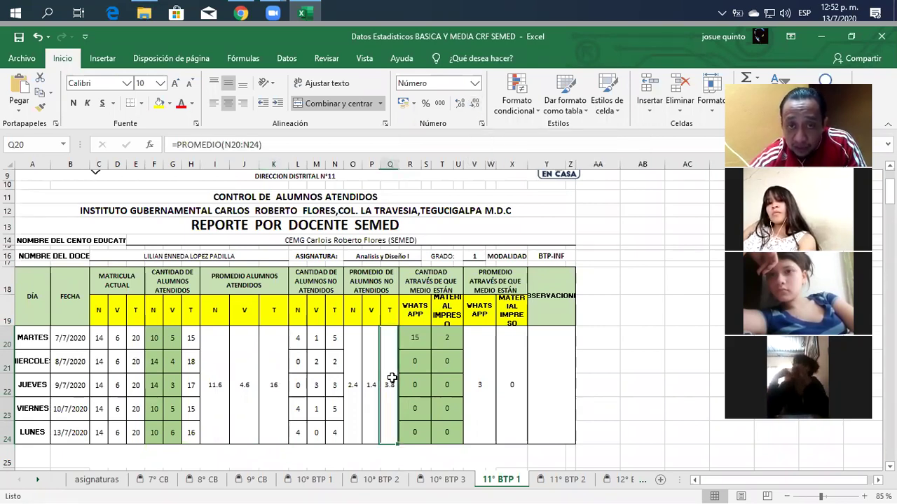
{"action": "left_click", "coordinate": [477, 105]}
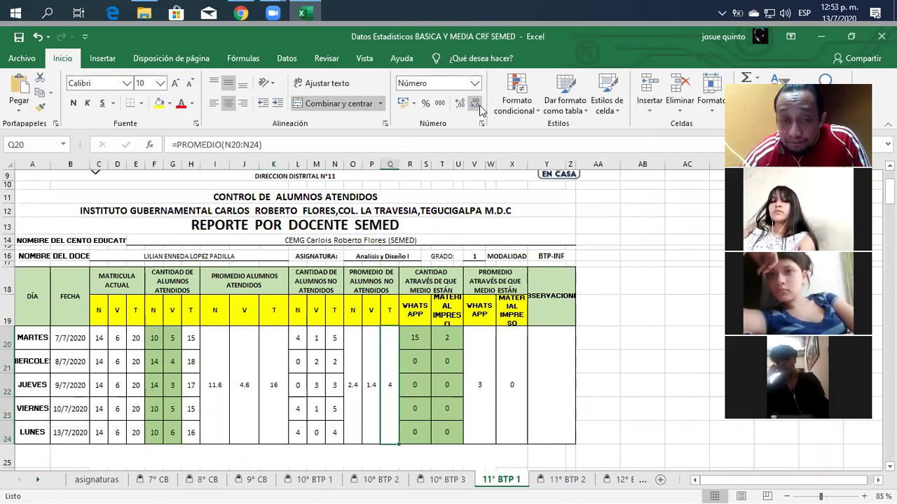
{"action": "left_click", "coordinate": [370, 399]}
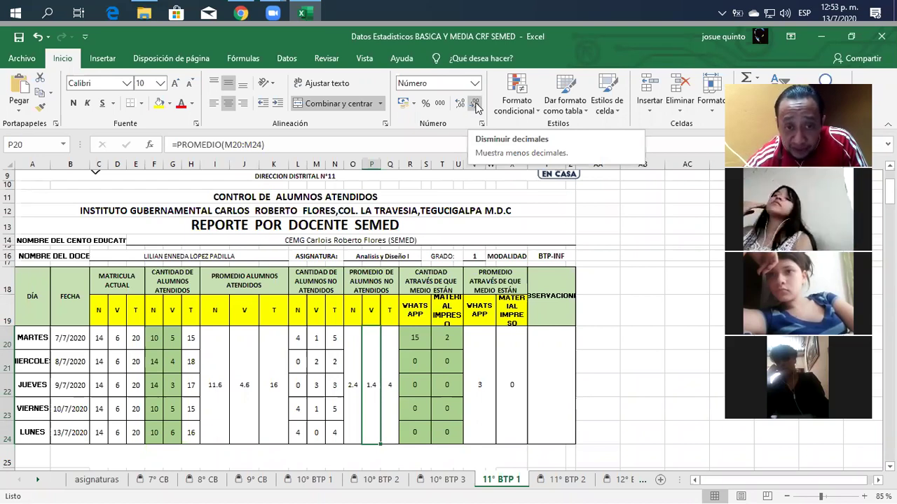
{"action": "left_click", "coordinate": [476, 105]}
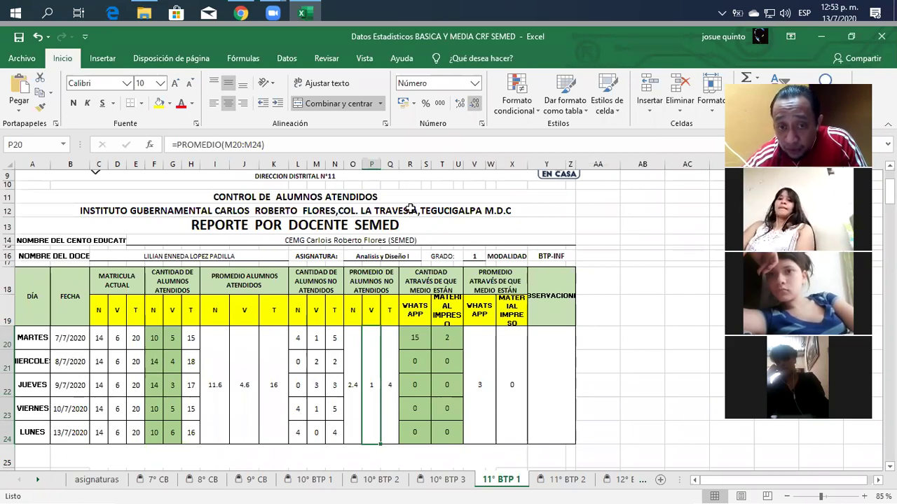
{"action": "left_click", "coordinate": [356, 343]}
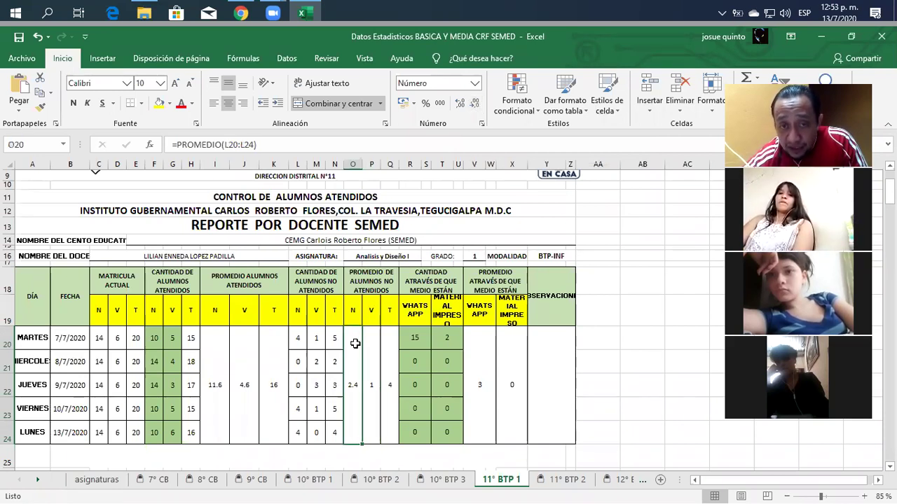
{"action": "left_click", "coordinate": [474, 106]}
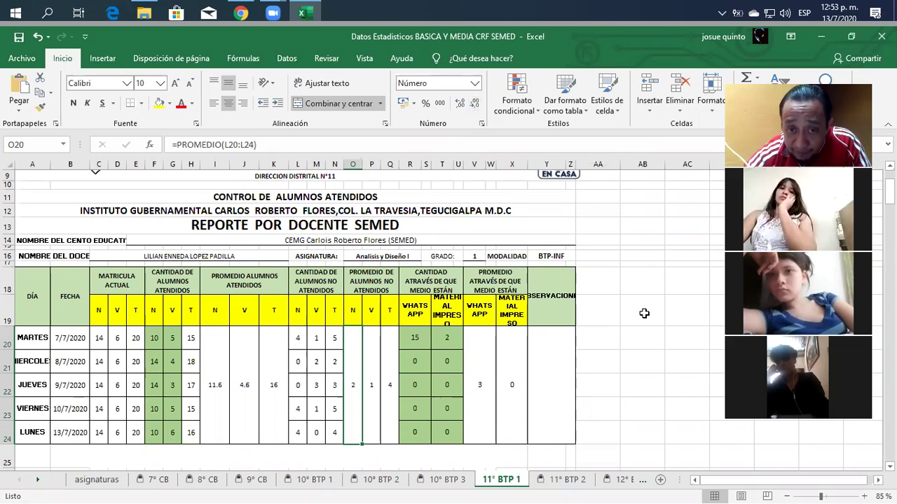
{"action": "left_click", "coordinate": [390, 370]}
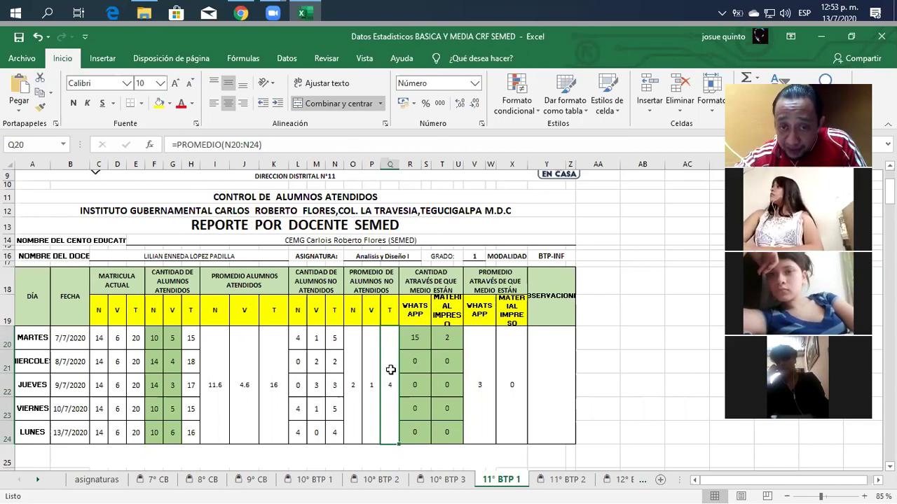
{"action": "left_click", "coordinate": [370, 366]}
{"action": "left_click", "coordinate": [353, 355]}
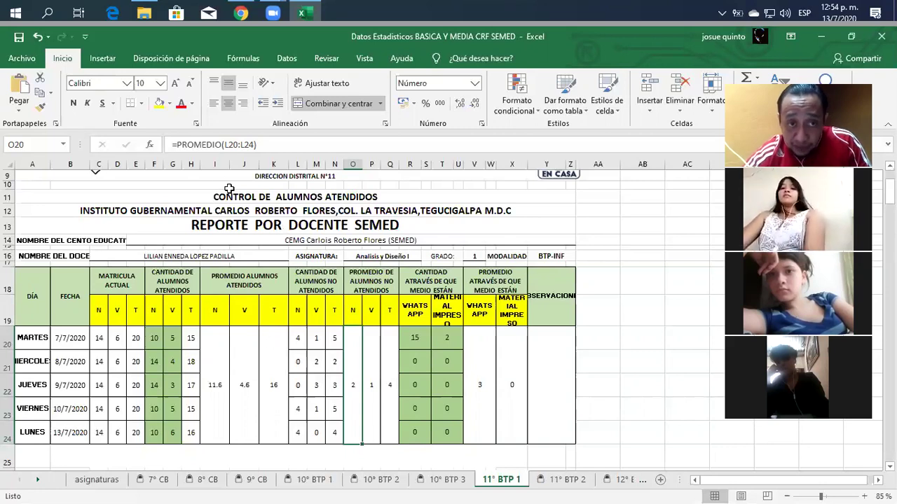
Step: Wrap O20's average as =REDONDEAR.MENOS(PROMEDIO(L20:L24);0), so it rounds down to 2
{"action": "left_click", "coordinate": [177, 145]}
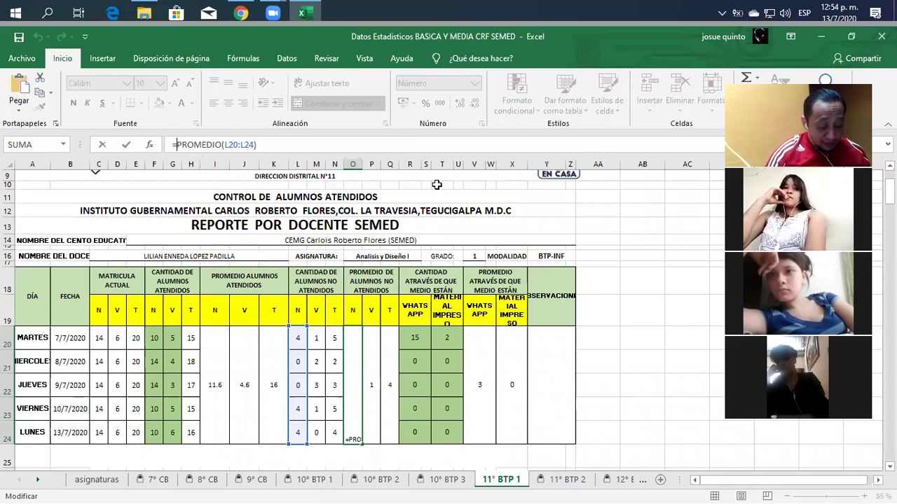
{"action": "type", "text": "redondea"}
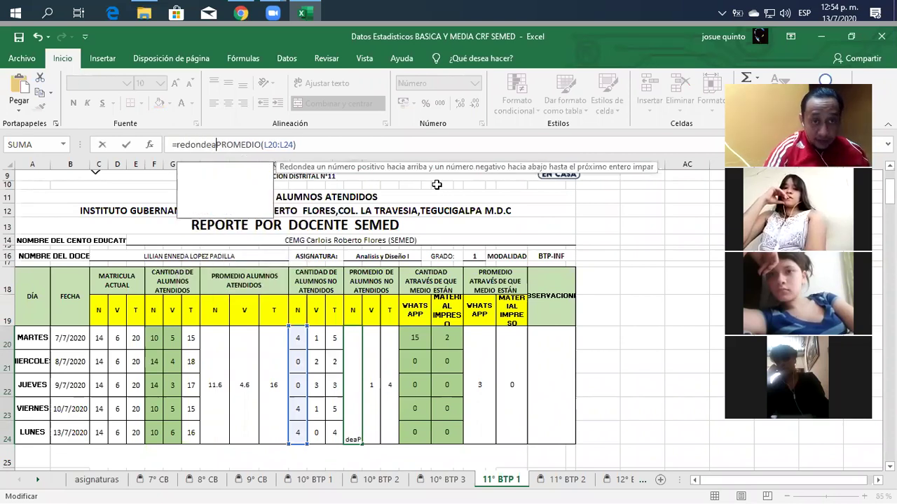
{"action": "type", "text": "r"}
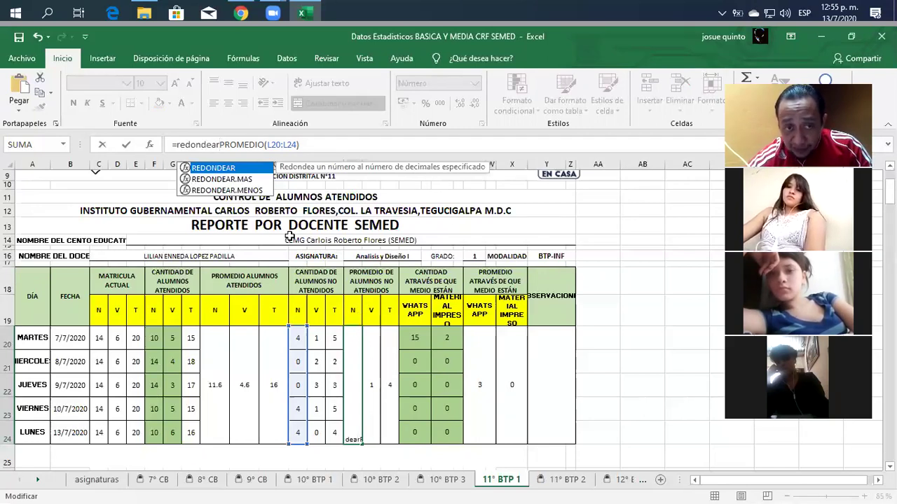
{"action": "left_click", "coordinate": [262, 191]}
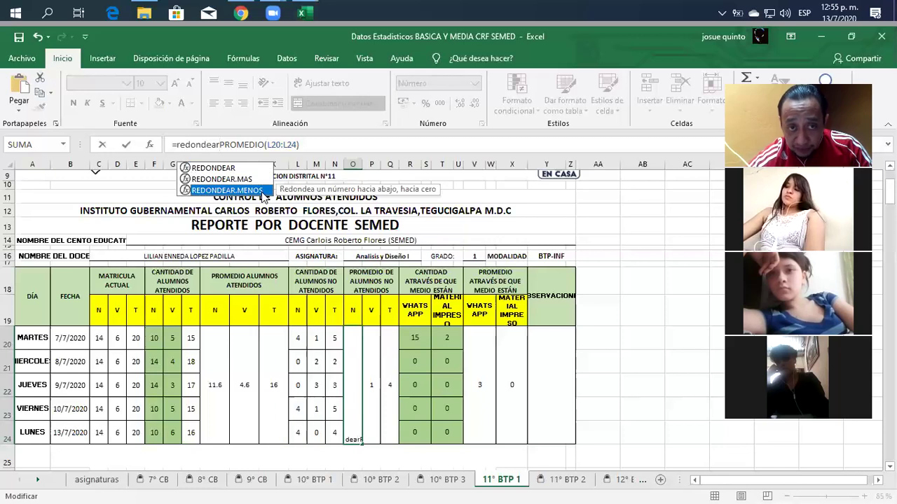
{"action": "double_click", "coordinate": [261, 191]}
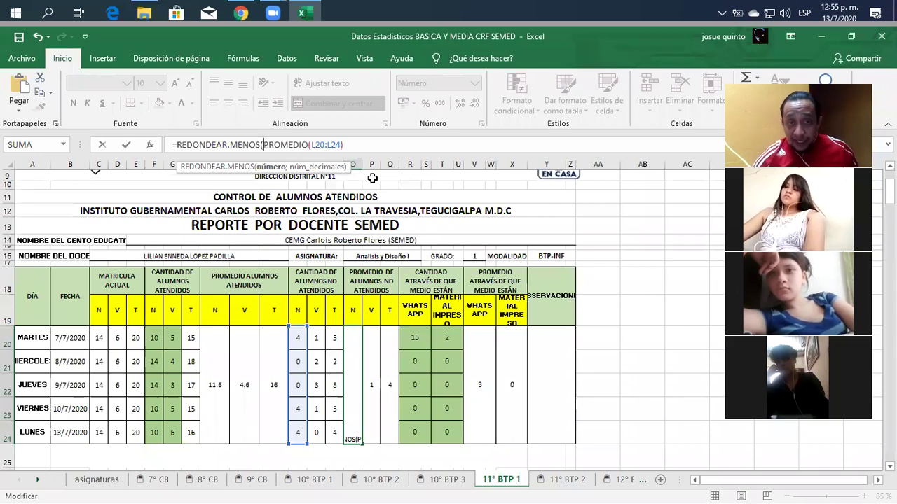
{"action": "key", "text": "Right"}
{"action": "key", "text": "Right"}
{"action": "key", "text": "Right"}
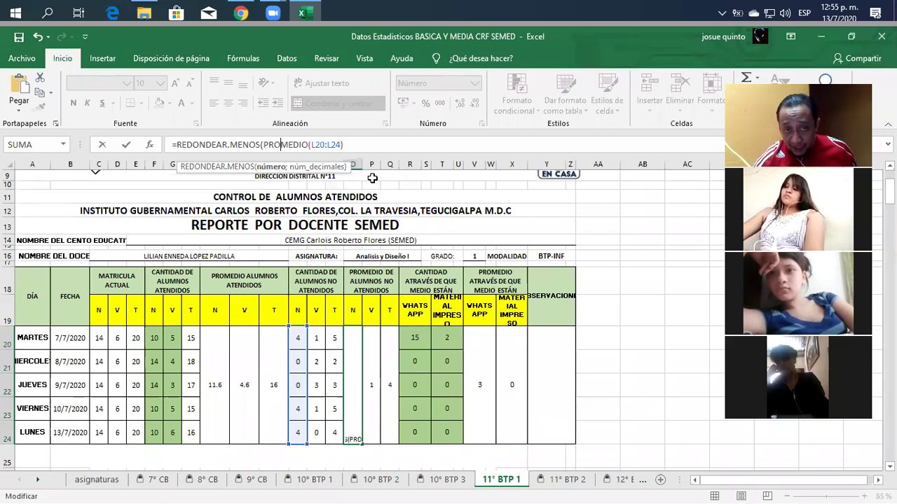
{"action": "key", "text": "Right"}
{"action": "key", "text": "Right"}
{"action": "key", "text": "Right"}
{"action": "key", "text": "Right"}
{"action": "key", "text": "Right"}
{"action": "key", "text": "Right"}
{"action": "key", "text": "Right"}
{"action": "key", "text": "Right"}
{"action": "key", "text": "Right"}
{"action": "key", "text": "Right"}
{"action": "key", "text": "Right"}
{"action": "key", "text": "Right"}
{"action": "key", "text": "Right"}
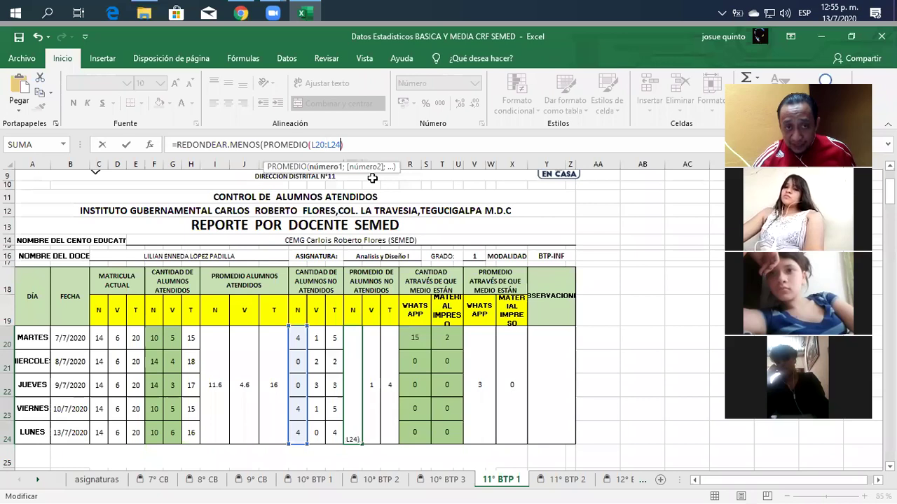
{"action": "key", "text": "Right"}
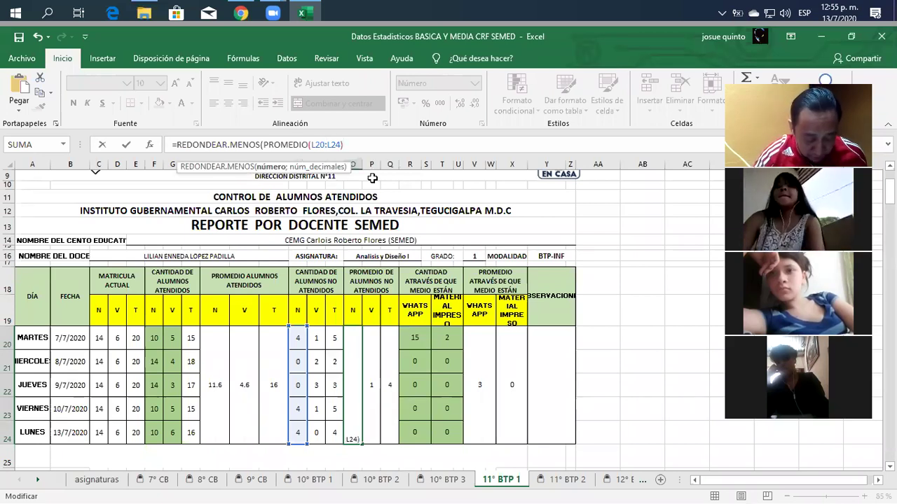
{"action": "type", "text": ";"}
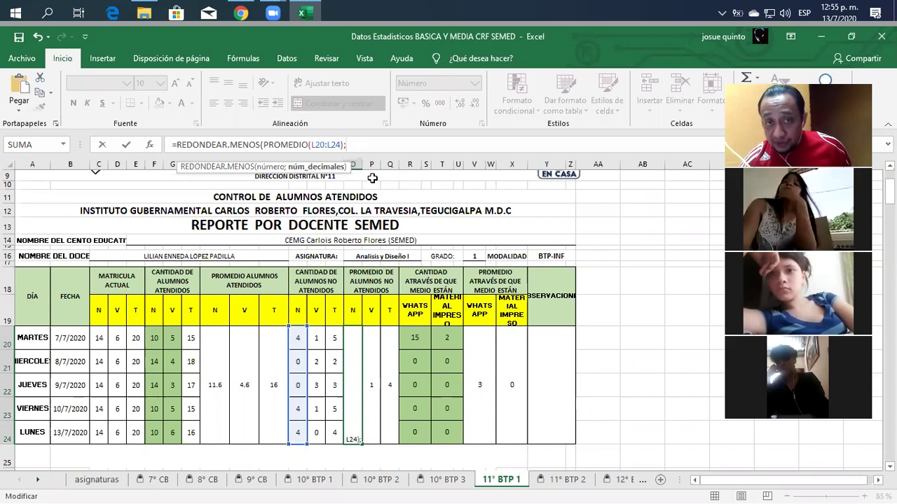
{"action": "type", "text": "0"}
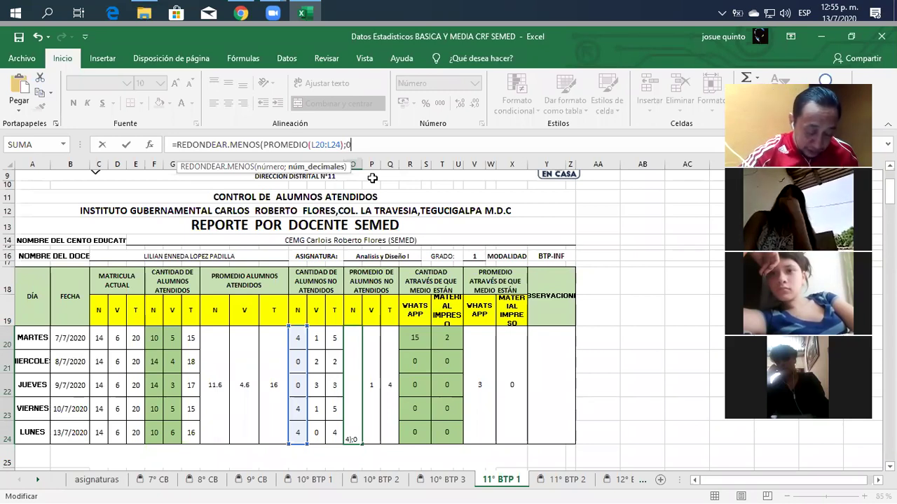
{"action": "type", "text": ")"}
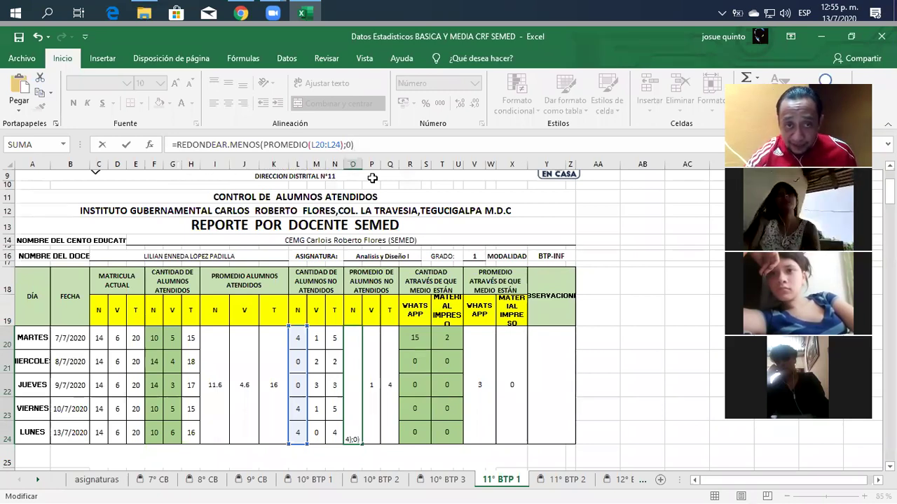
{"action": "key", "text": "Return"}
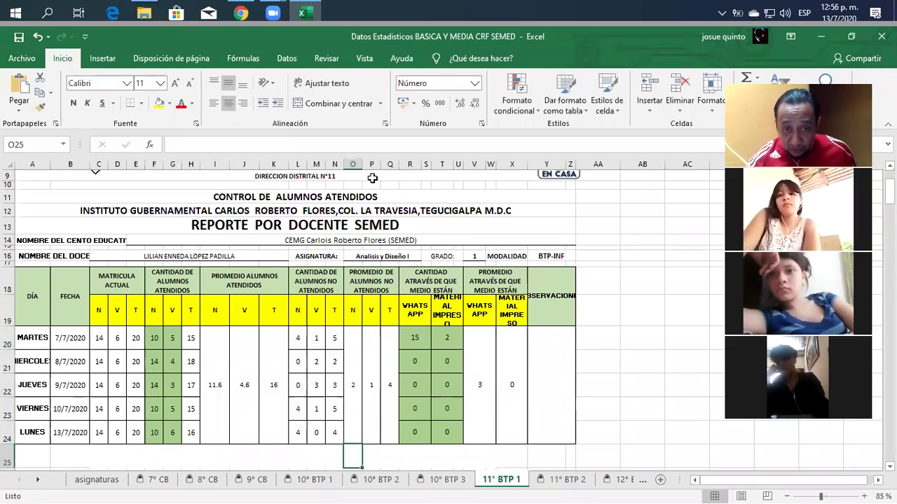
{"action": "key", "text": "Up"}
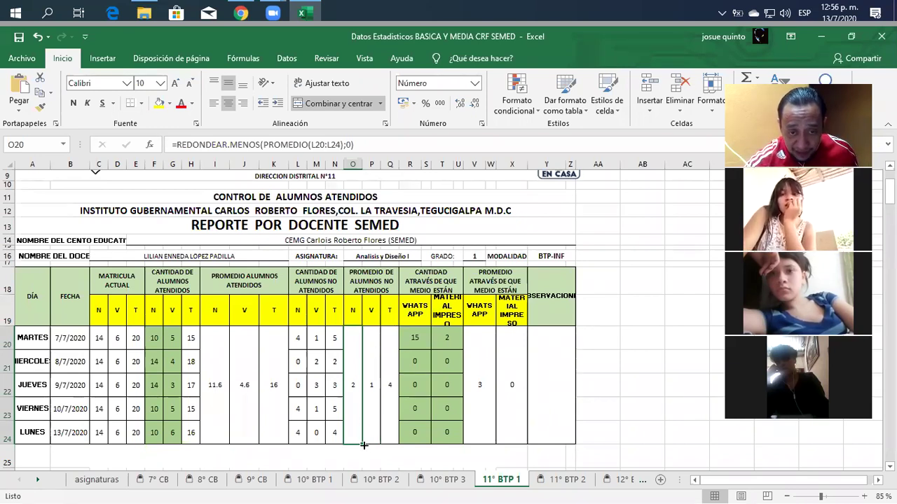
Step: Fill O20's round-down formula right into P20 and Q20, making Q20 show 3
{"action": "left_click_drag", "start_coordinate": [362, 444], "coordinate": [394, 444]}
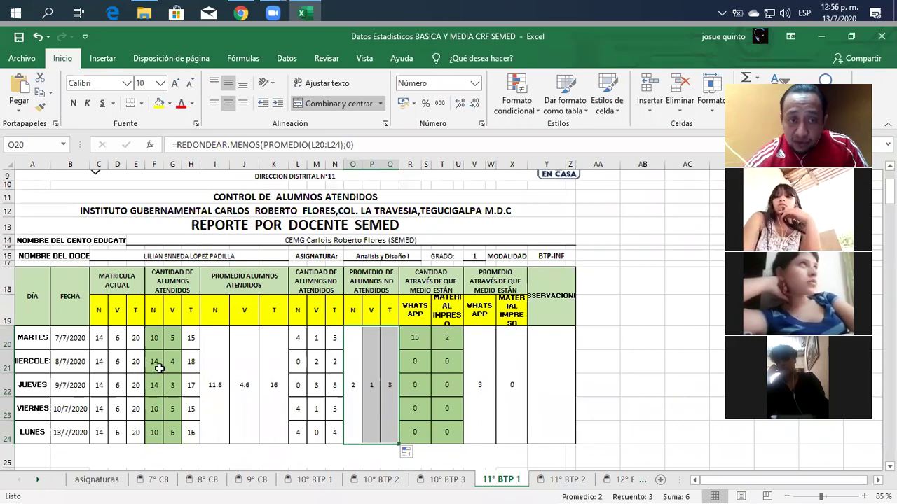
Step: Change I20 to =REDONDEAR.MAS(PROMEDIO(F20:F24);0), so the N average shows 12.0
{"action": "left_click", "coordinate": [213, 389]}
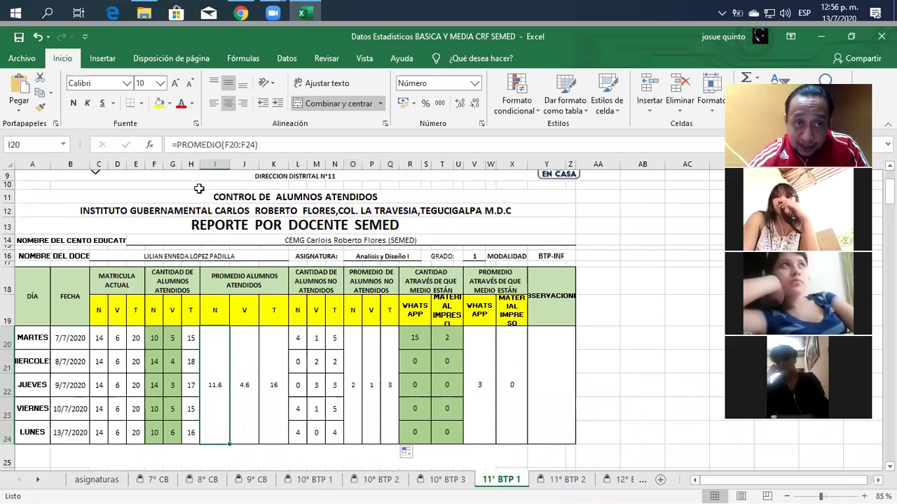
{"action": "left_click", "coordinate": [177, 145]}
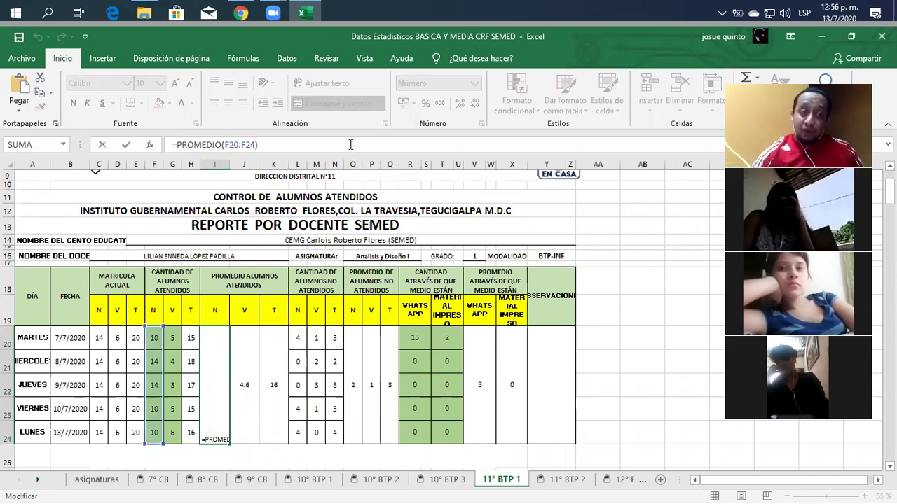
{"action": "type", "text": "redod"}
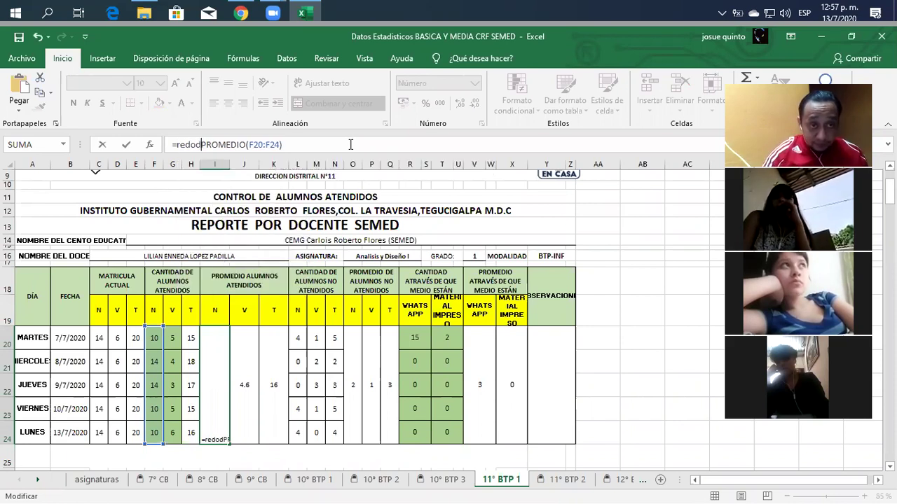
{"action": "key", "text": "BackSpace"}
{"action": "type", "text": "ndear"}
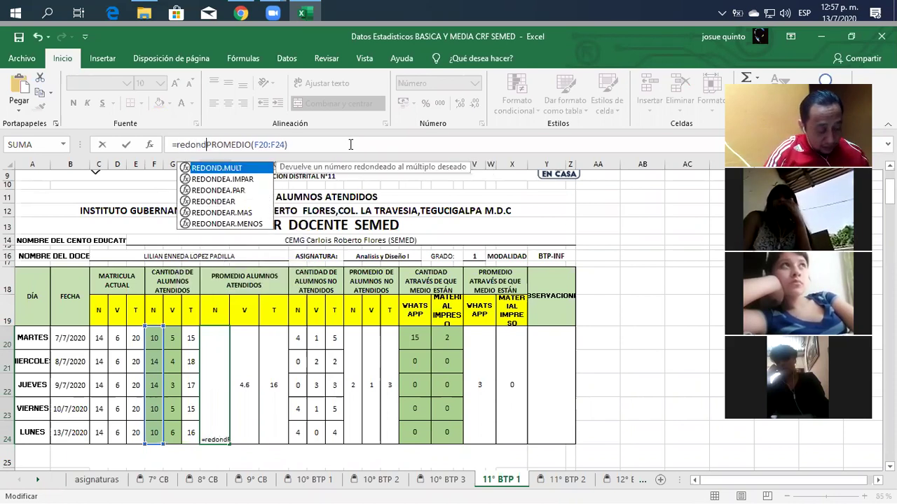
{"action": "type", "text": "."}
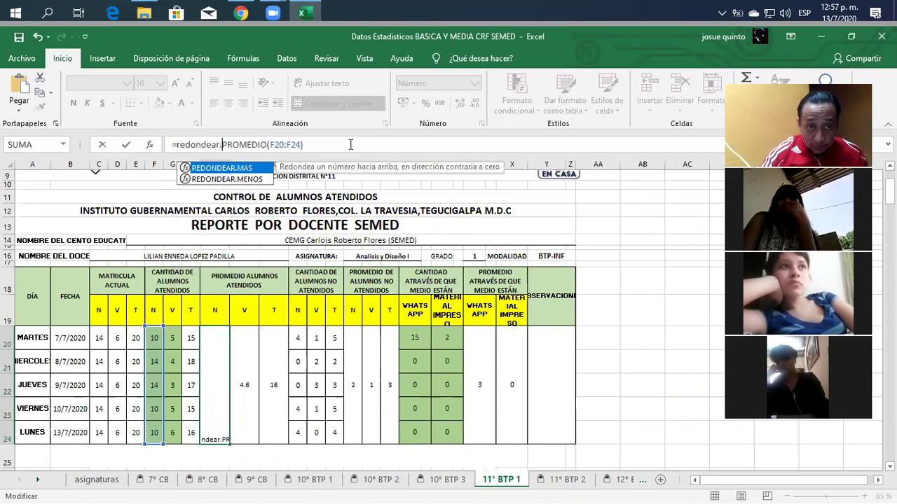
{"action": "double_click", "coordinate": [242, 169]}
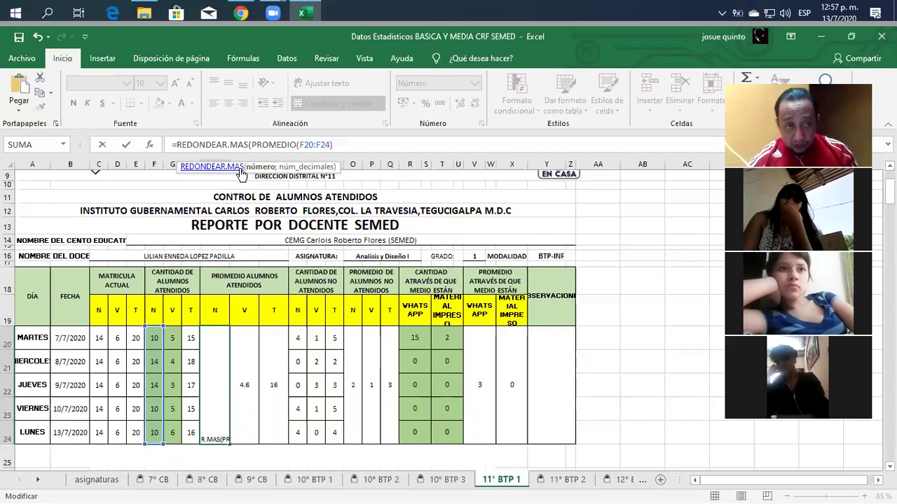
{"action": "key", "text": "Right"}
{"action": "key", "text": "Right"}
{"action": "key", "text": "Right"}
{"action": "key", "text": "Right"}
{"action": "key", "text": "Right"}
{"action": "key", "text": "Right"}
{"action": "key", "text": "Right"}
{"action": "key", "text": "Right"}
{"action": "key", "text": "Right"}
{"action": "key", "text": "Right"}
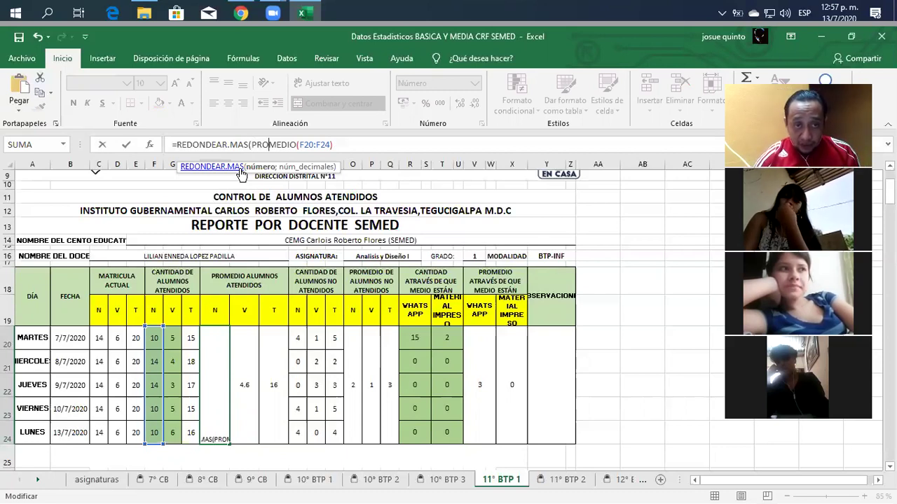
{"action": "key", "text": "Right"}
{"action": "key", "text": "Right"}
{"action": "key", "text": "Right"}
{"action": "key", "text": "Right"}
{"action": "key", "text": "Right"}
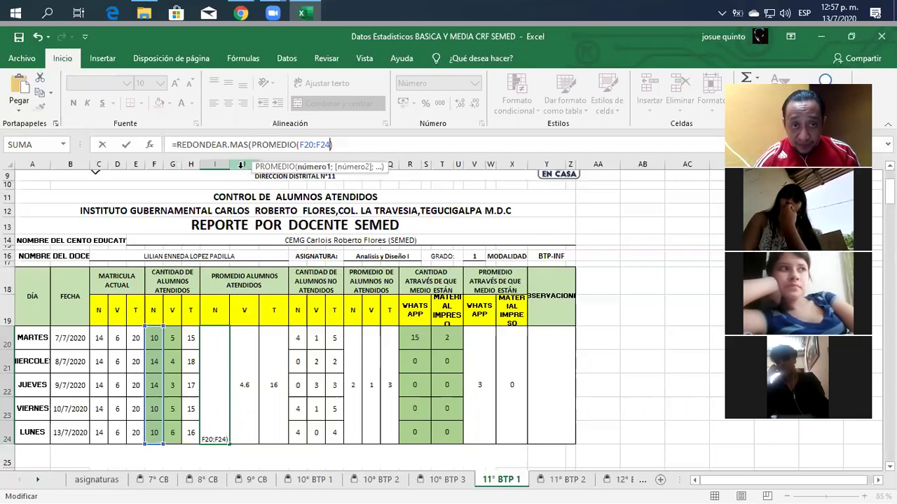
{"action": "key", "text": "Right"}
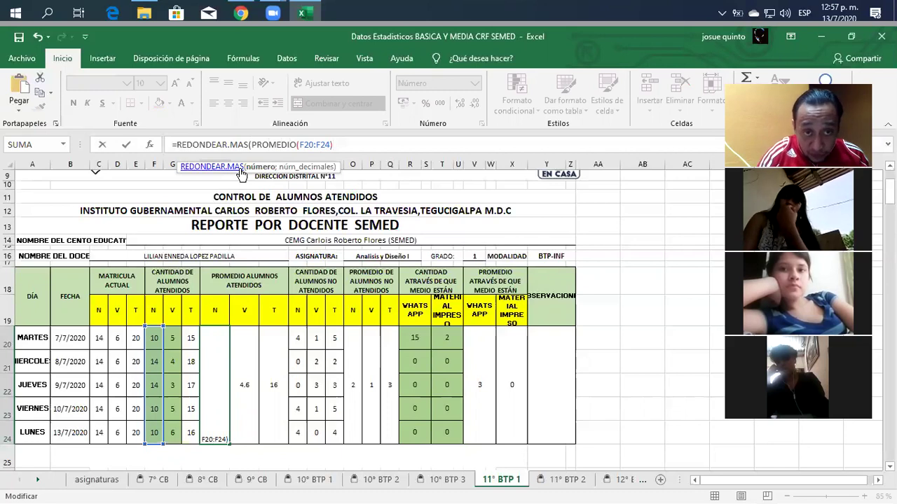
{"action": "type", "text": ";"}
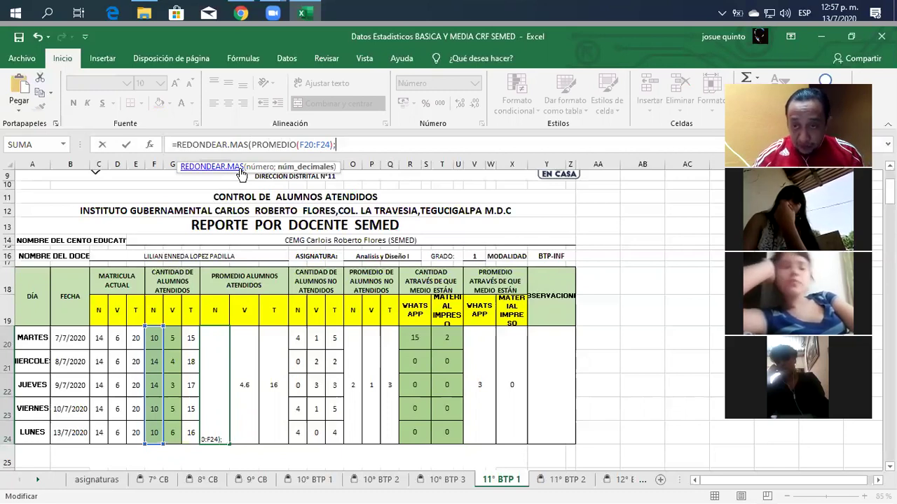
{"action": "type", "text": "0"}
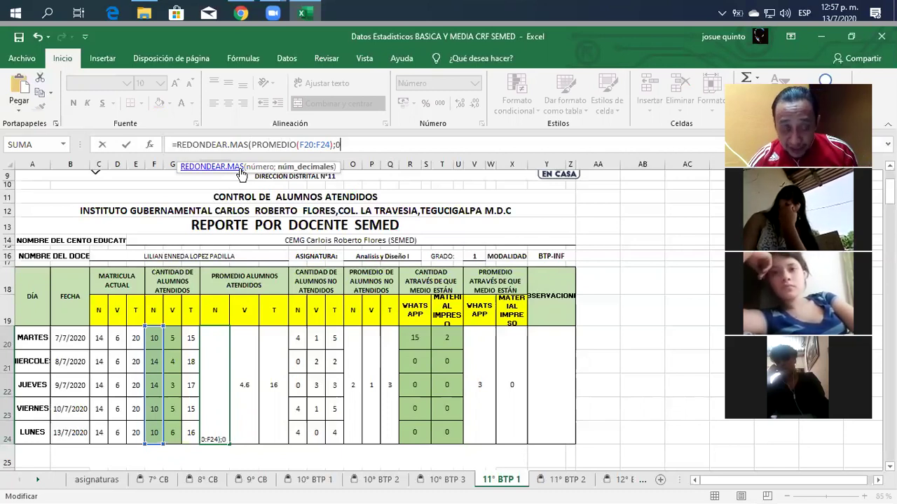
{"action": "type", "text": ")"}
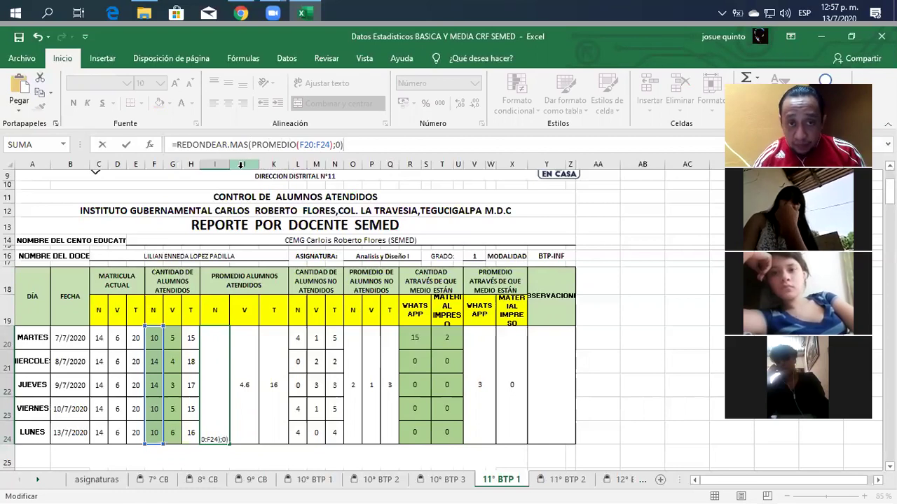
{"action": "key", "text": "Return"}
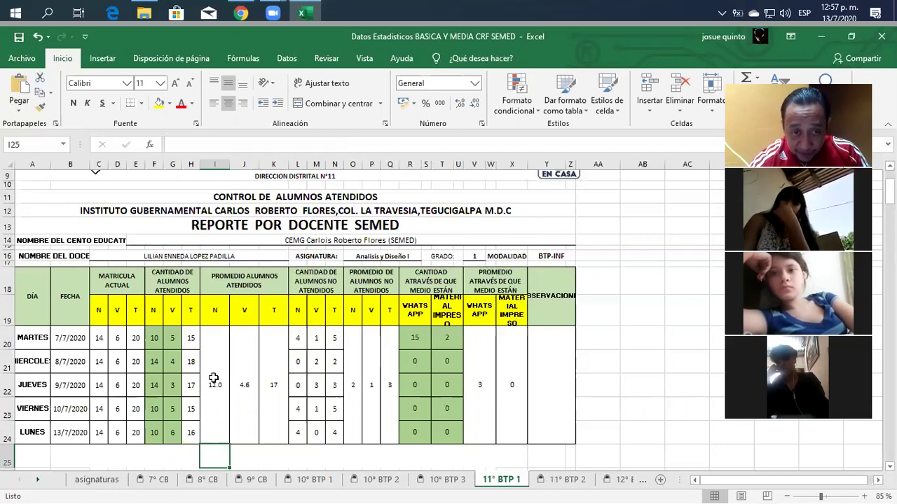
{"action": "left_click", "coordinate": [213, 378]}
Step: Fill I20's REDONDEAR.MAS formula right into J20 and K20, showing 5.0 and 17.0
{"action": "left_click_drag", "start_coordinate": [230, 445], "coordinate": [279, 445]}
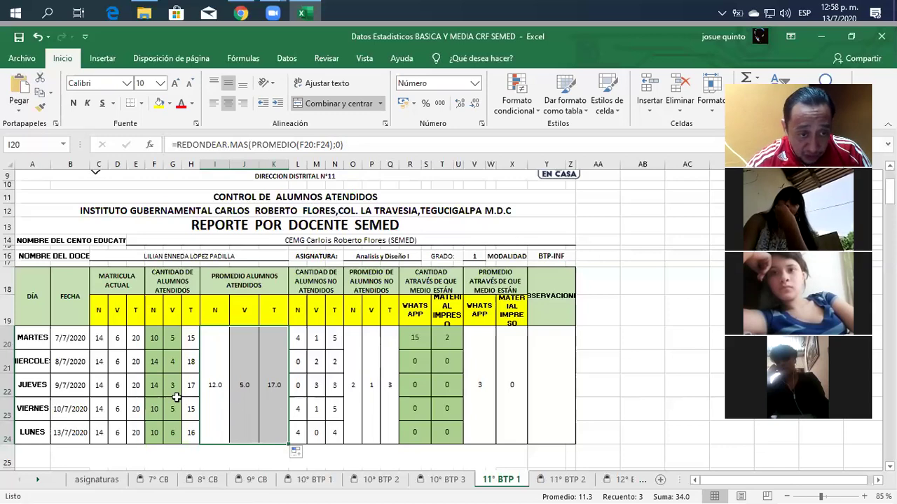
{"action": "left_click", "coordinate": [99, 387]}
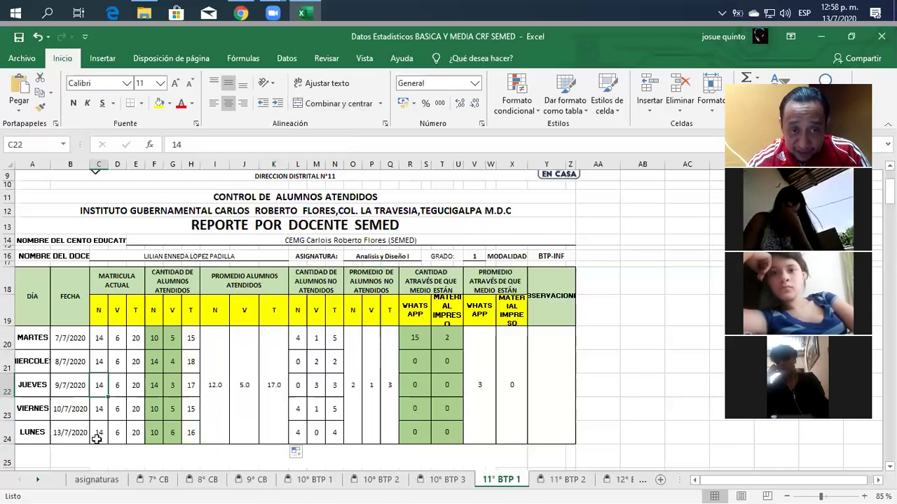
{"action": "left_click", "coordinate": [220, 352]}
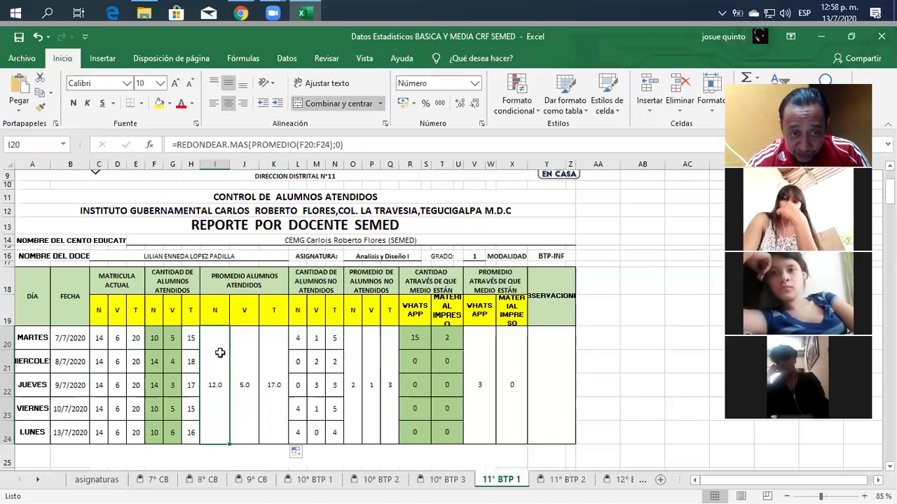
{"action": "left_click", "coordinate": [357, 341]}
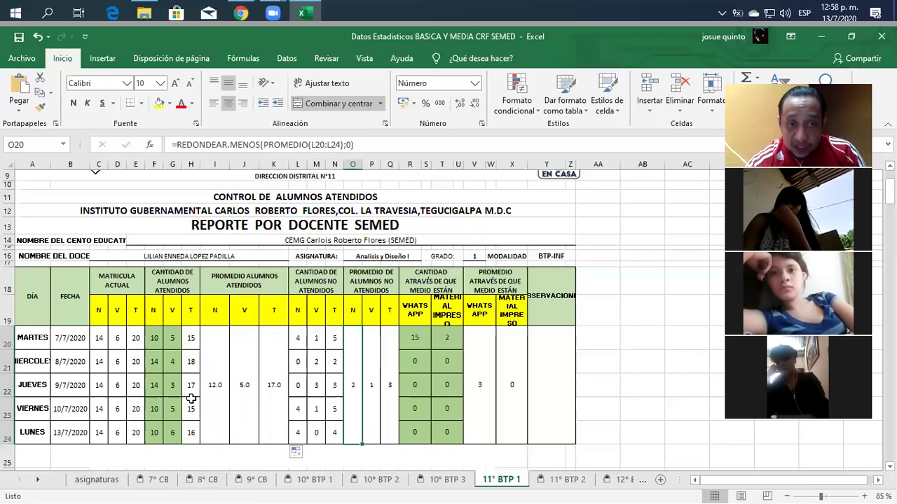
{"action": "left_click", "coordinate": [248, 354]}
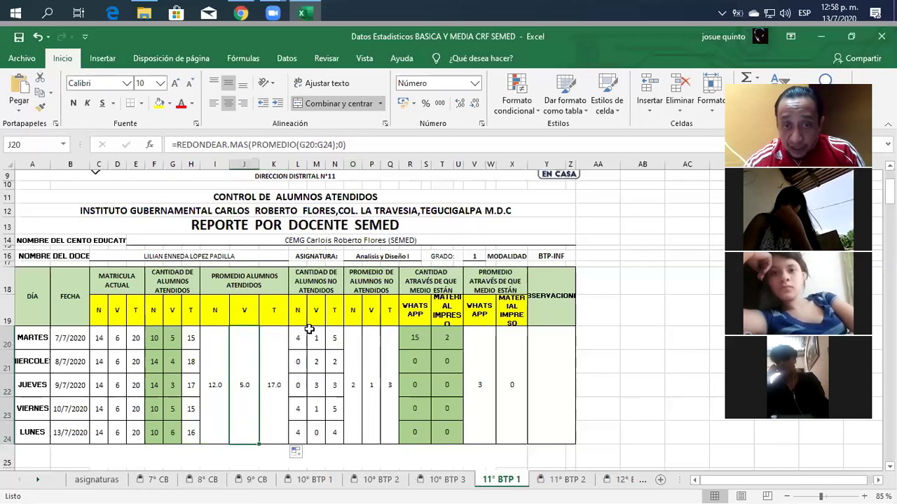
{"action": "left_click", "coordinate": [375, 342]}
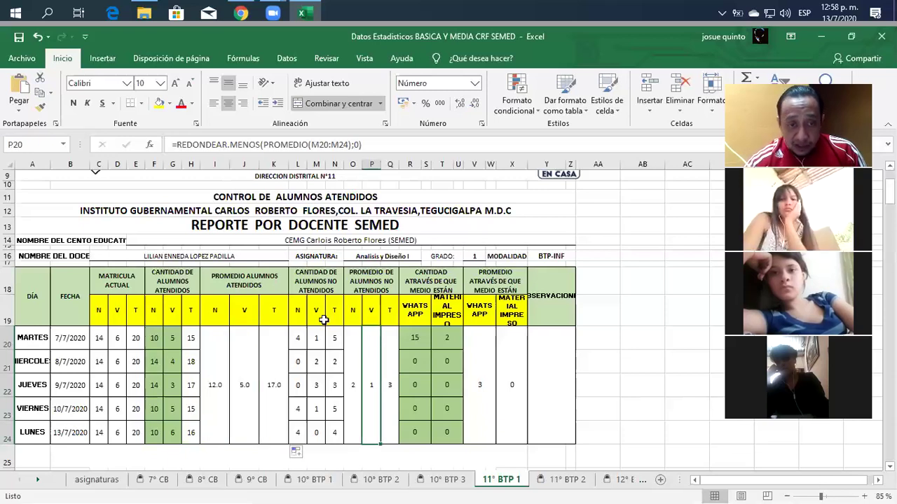
{"action": "left_click", "coordinate": [279, 346]}
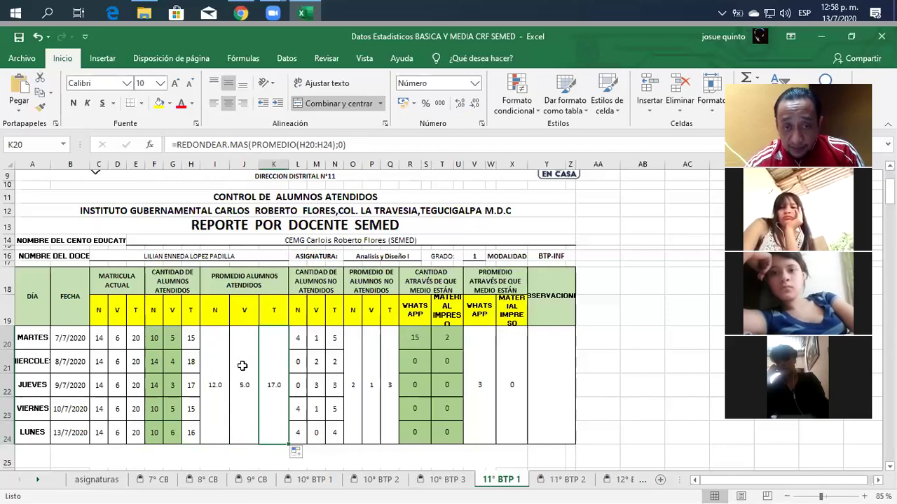
{"action": "left_click", "coordinate": [390, 347]}
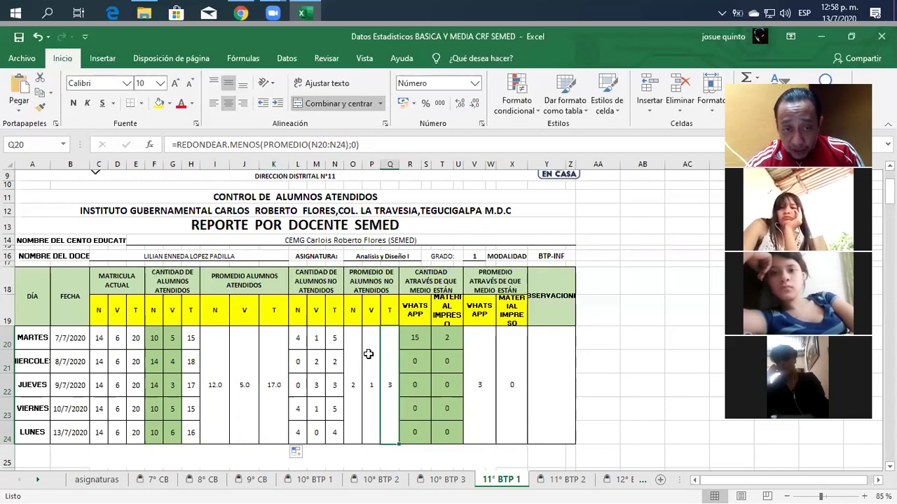
{"action": "left_click", "coordinate": [276, 356]}
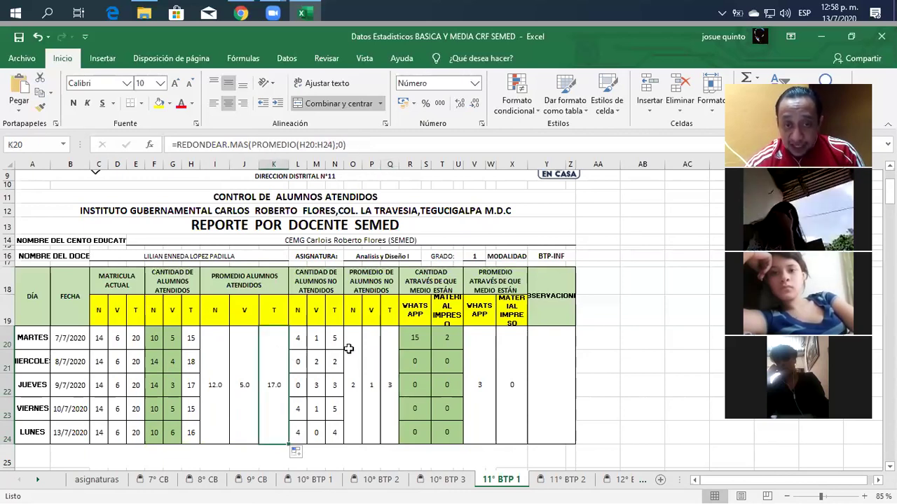
{"action": "left_click", "coordinate": [395, 357]}
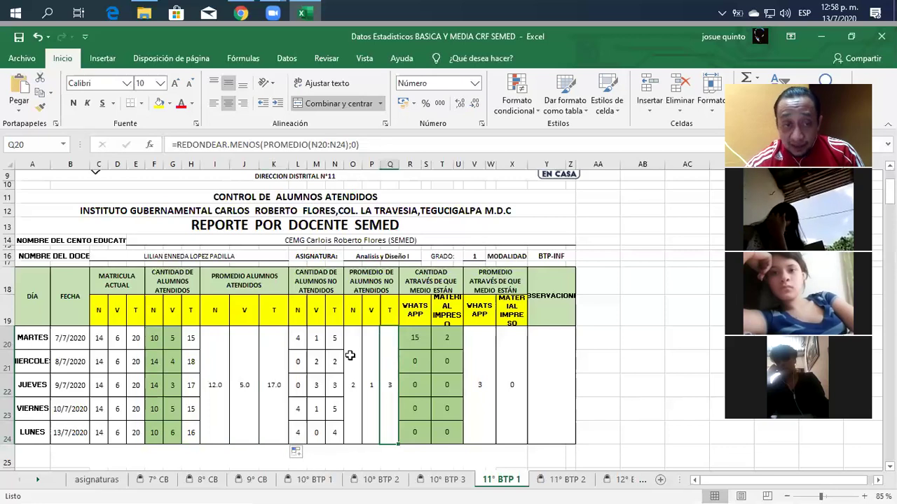
{"action": "left_click", "coordinate": [135, 339]}
{"action": "left_click", "coordinate": [135, 432], "text": "shift"}
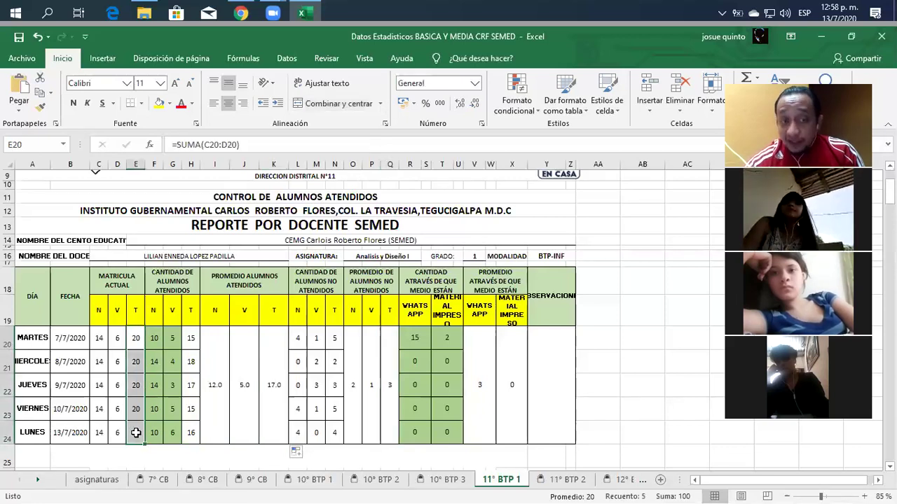
{"action": "left_click", "coordinate": [254, 410]}
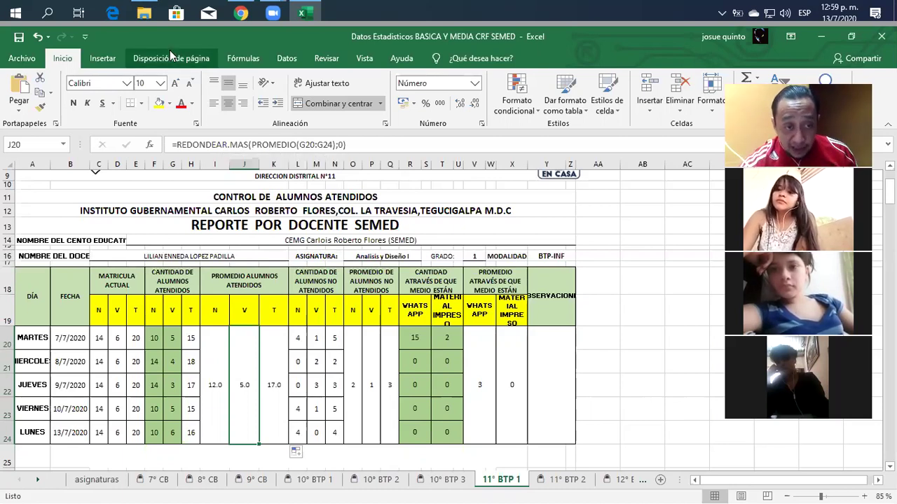
{"action": "left_click", "coordinate": [133, 339]}
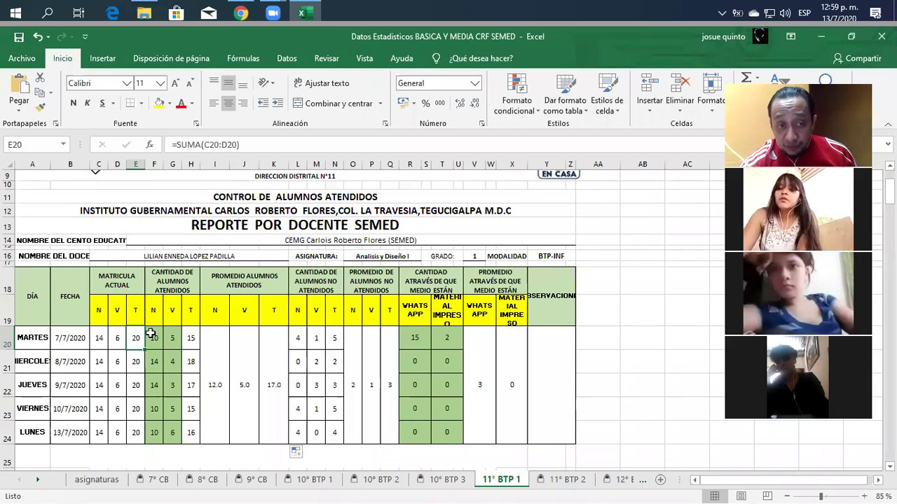
{"action": "left_click", "coordinate": [190, 337]}
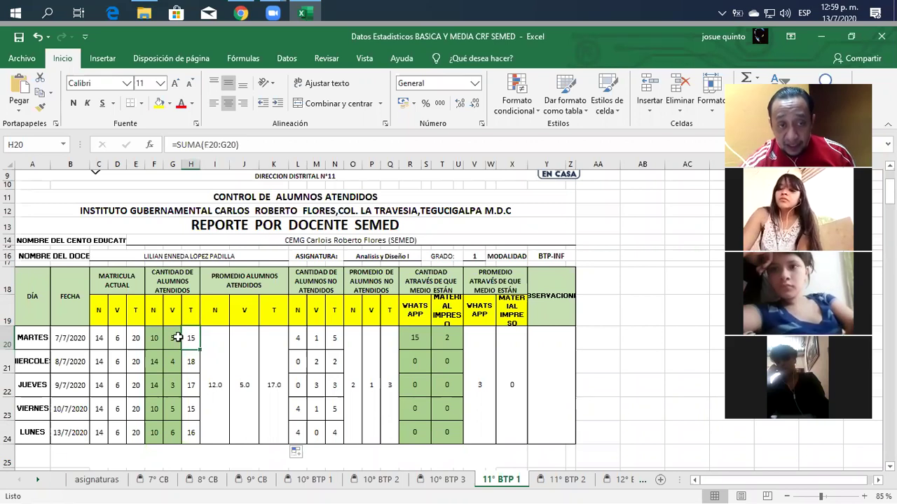
{"action": "left_click", "coordinate": [218, 335]}
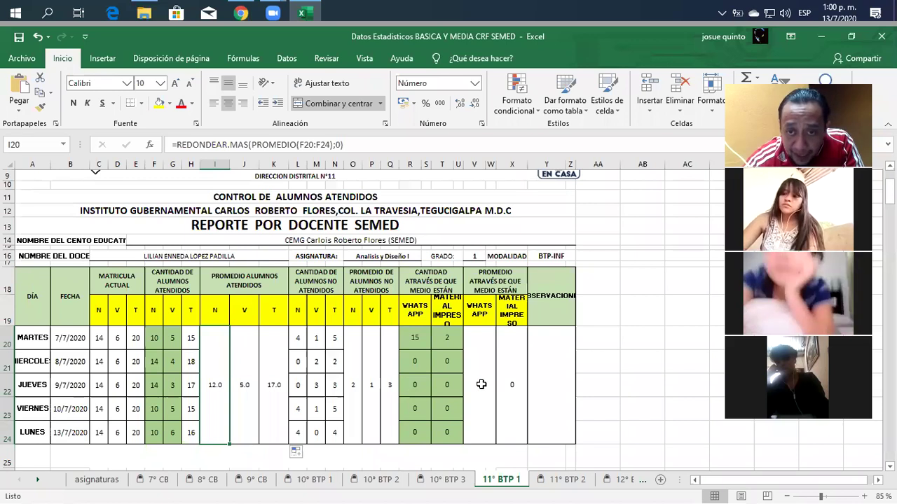
{"action": "left_click", "coordinate": [215, 338]}
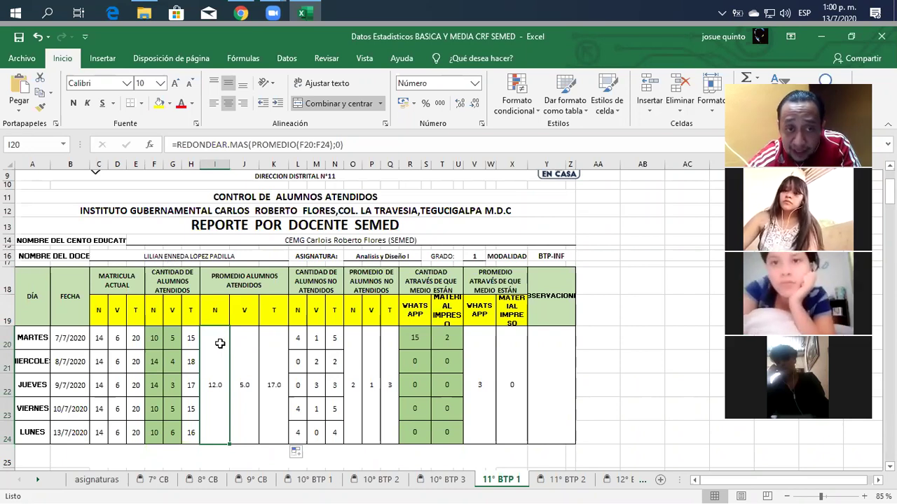
{"action": "left_click_drag", "start_coordinate": [30, 177], "coordinate": [559, 300]}
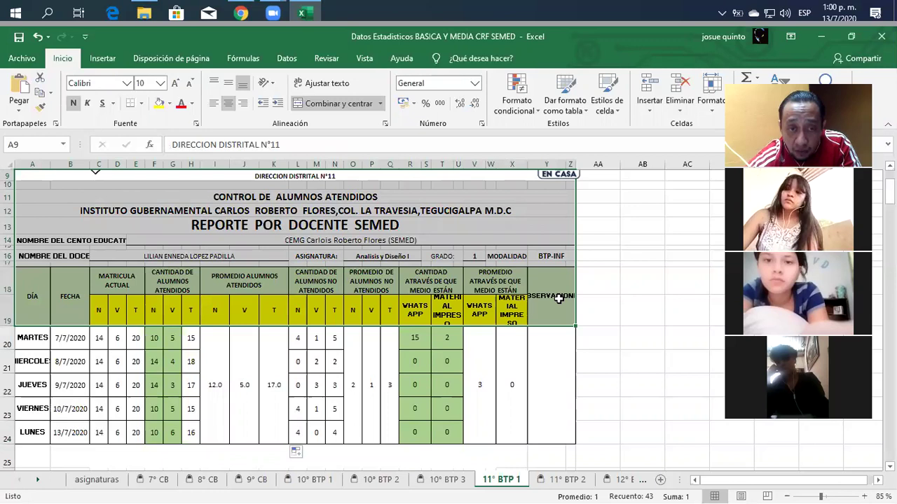
{"action": "left_click", "coordinate": [223, 338]}
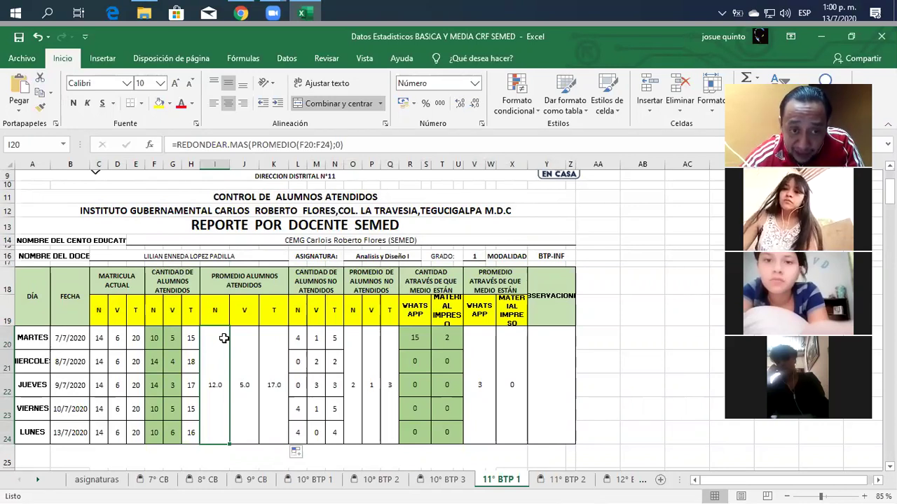
Step: Give I20 one decimal place in Formato de celdas and leave it Bloqueada
{"action": "right_click", "coordinate": [223, 339]}
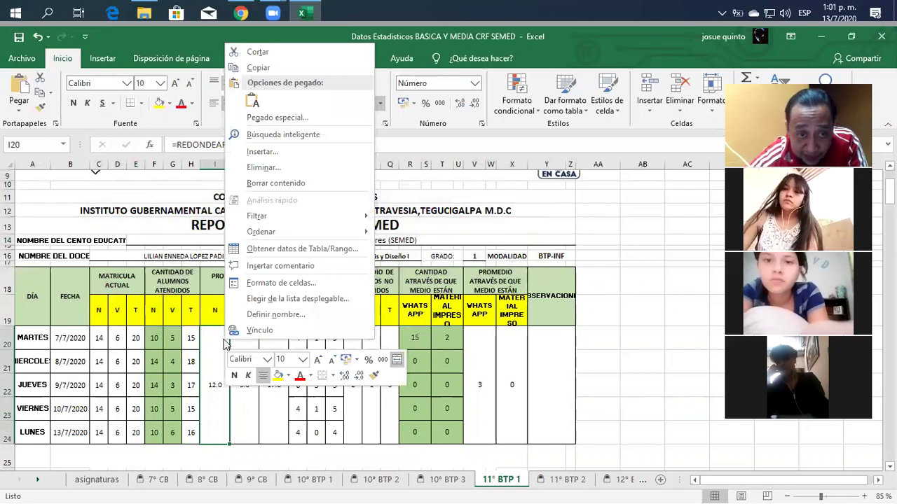
{"action": "left_click", "coordinate": [294, 283]}
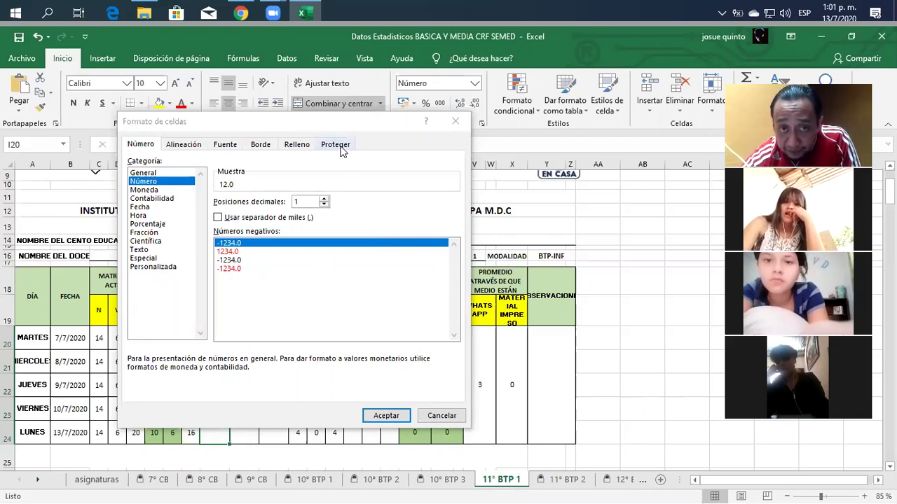
{"action": "left_click", "coordinate": [340, 146]}
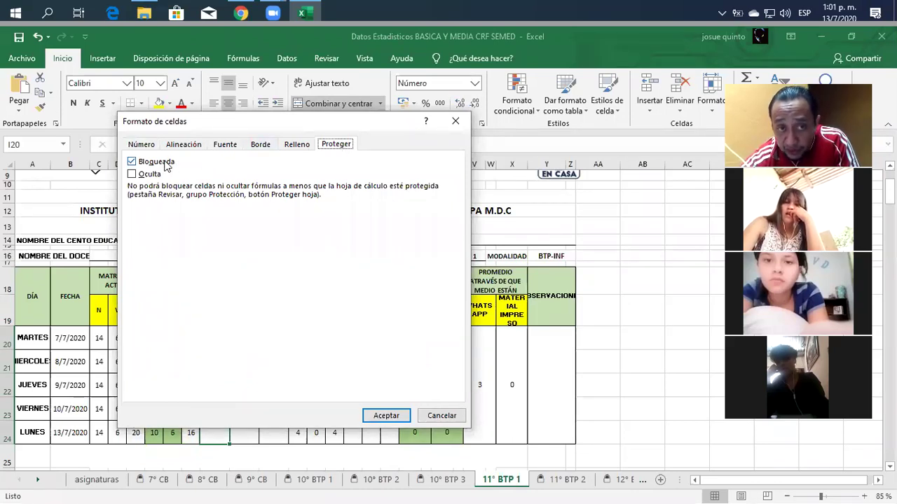
{"action": "left_click", "coordinate": [394, 419]}
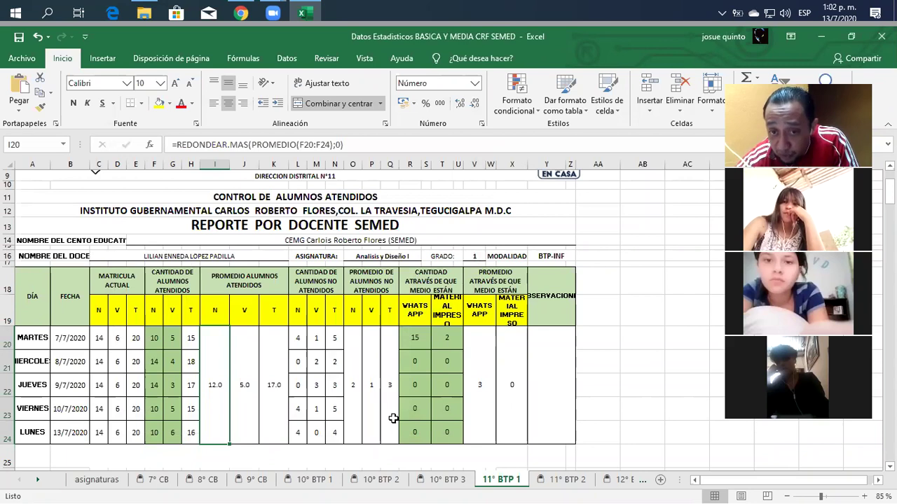
Step: Uncheck Bloqueada for the WhatsApp and printed-material count cells R20:U24
{"action": "left_click_drag", "start_coordinate": [415, 335], "coordinate": [452, 432]}
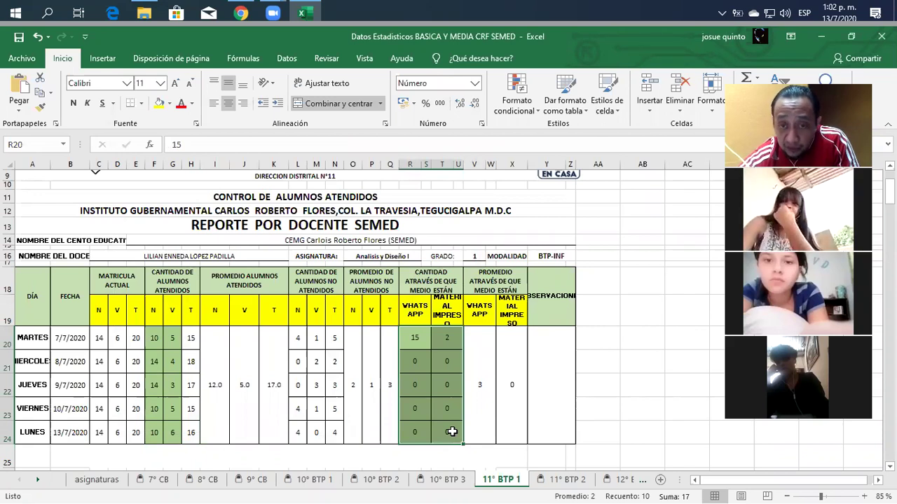
{"action": "right_click", "coordinate": [453, 433]}
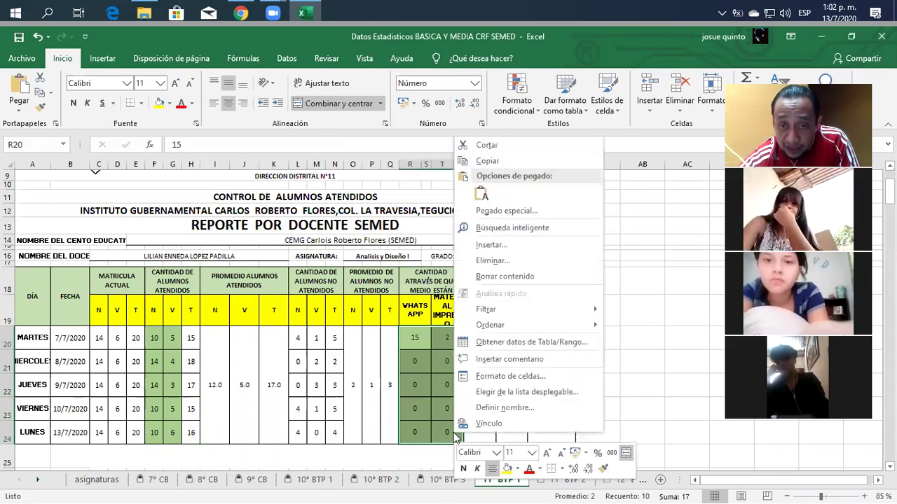
{"action": "left_click", "coordinate": [490, 376]}
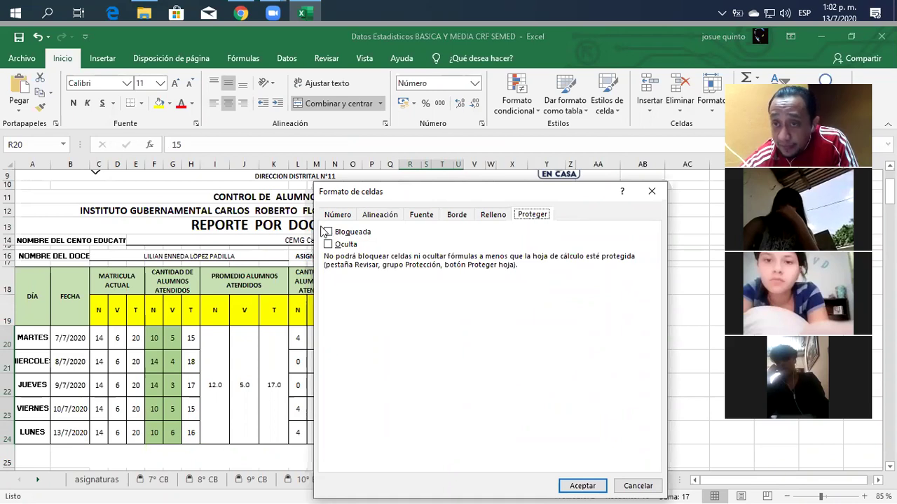
{"action": "left_click", "coordinate": [582, 486]}
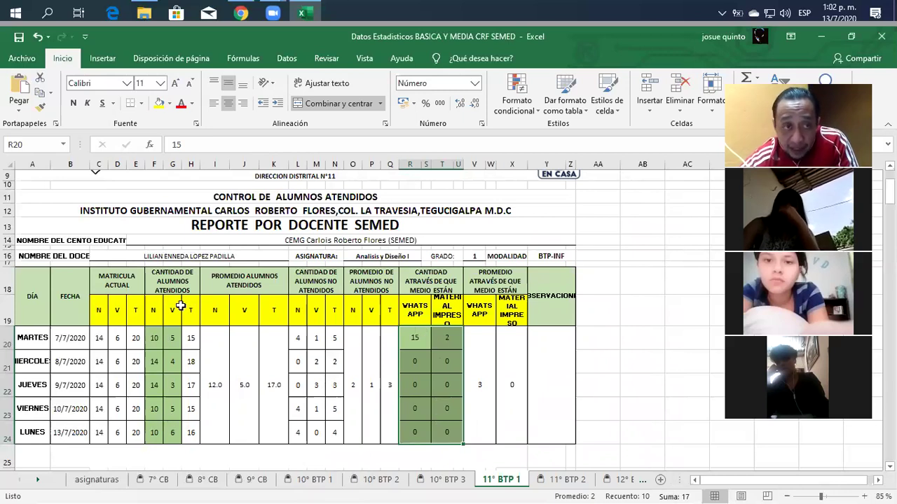
Step: Review the Proteger settings of columns A–Y and of R20:U24 without changing them
{"action": "left_click", "coordinate": [35, 164]}
{"action": "left_click_drag", "start_coordinate": [103, 155], "coordinate": [571, 159]}
{"action": "right_click", "coordinate": [515, 210]}
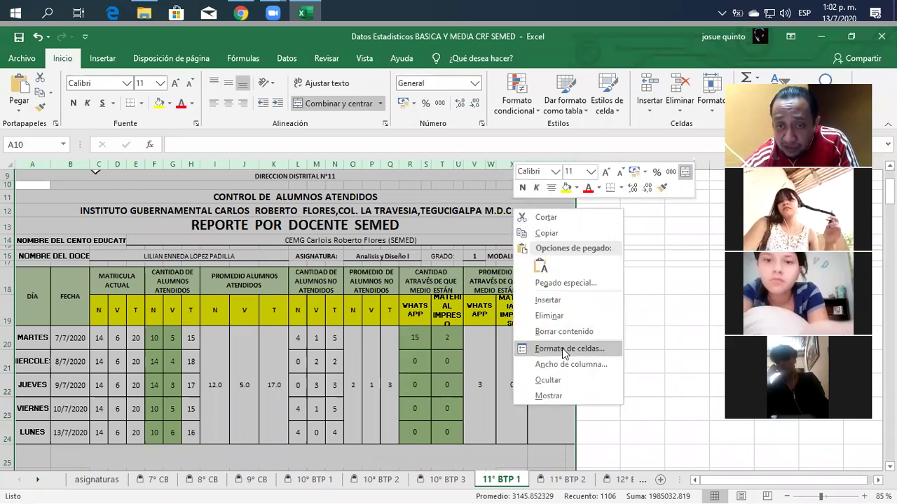
{"action": "left_click", "coordinate": [563, 348]}
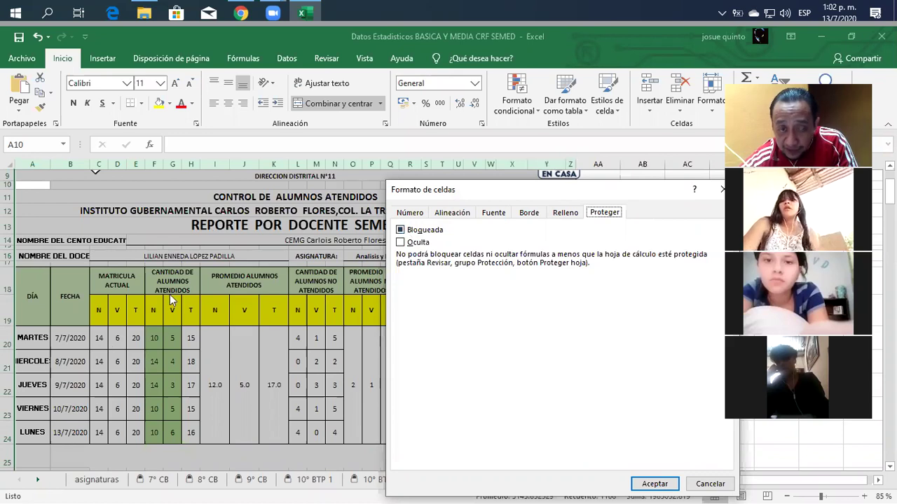
{"action": "left_click", "coordinate": [711, 484]}
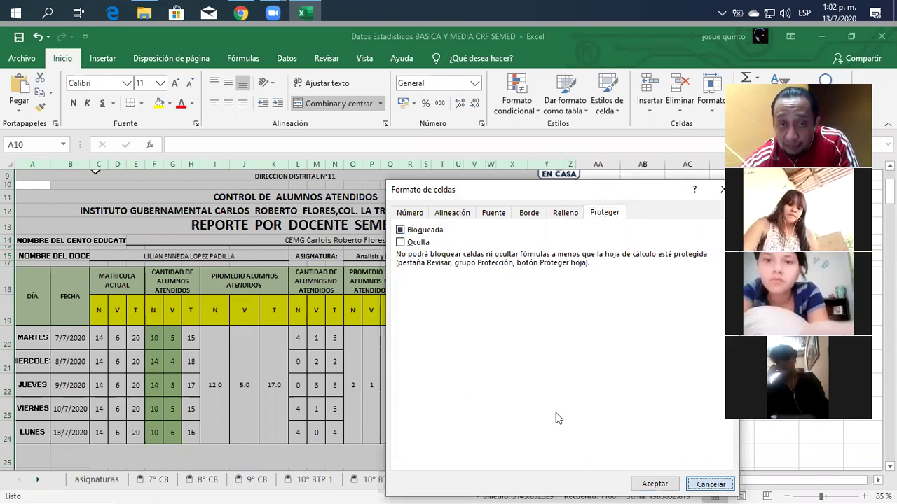
{"action": "left_click", "coordinate": [486, 326]}
{"action": "left_click_drag", "start_coordinate": [416, 338], "coordinate": [446, 424]}
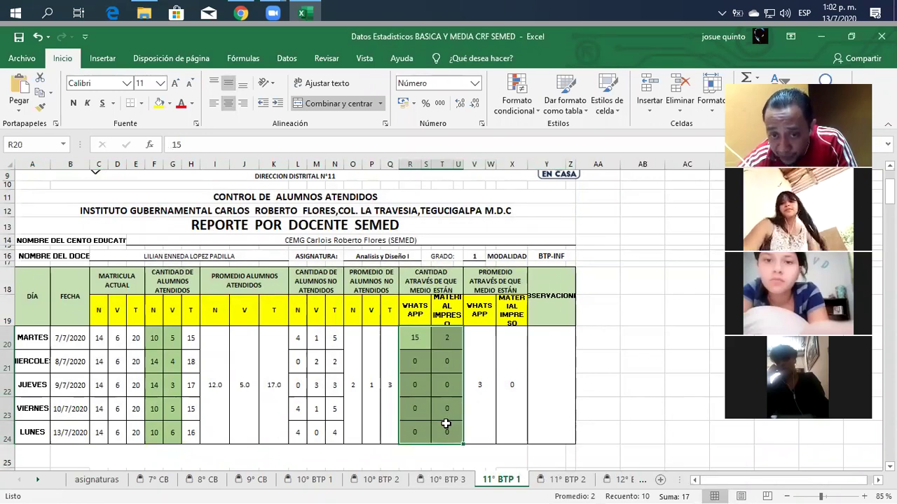
{"action": "right_click", "coordinate": [446, 424]}
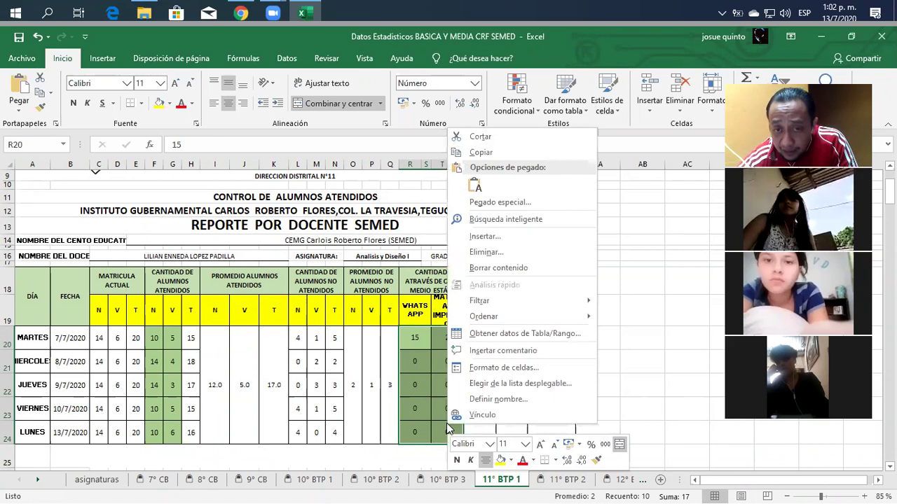
{"action": "left_click", "coordinate": [503, 369]}
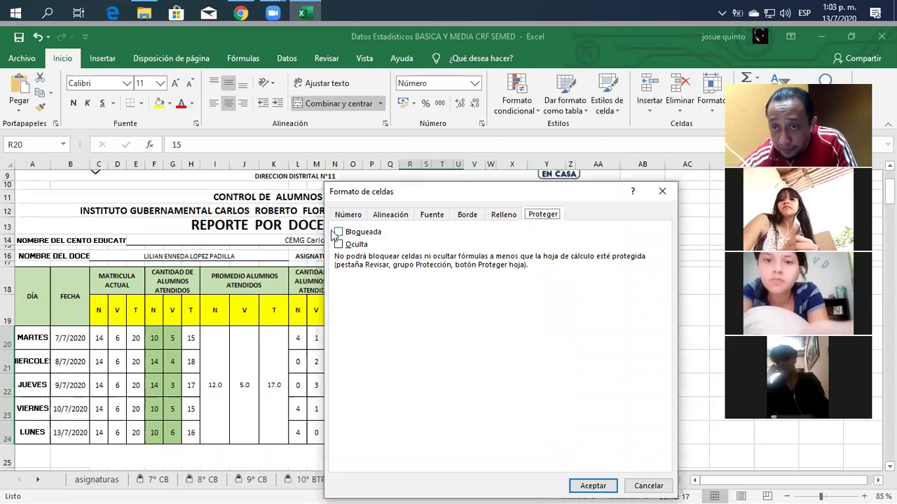
{"action": "left_click", "coordinate": [649, 485]}
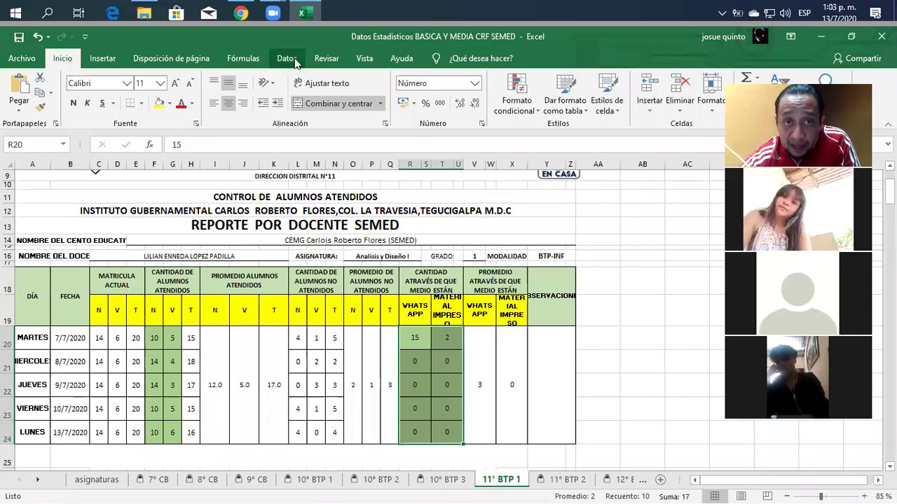
Step: Protect the 11° BTP 1 sheet allowing only unlocked-cell selection, entering and confirming the sheet password
{"action": "left_click", "coordinate": [319, 60]}
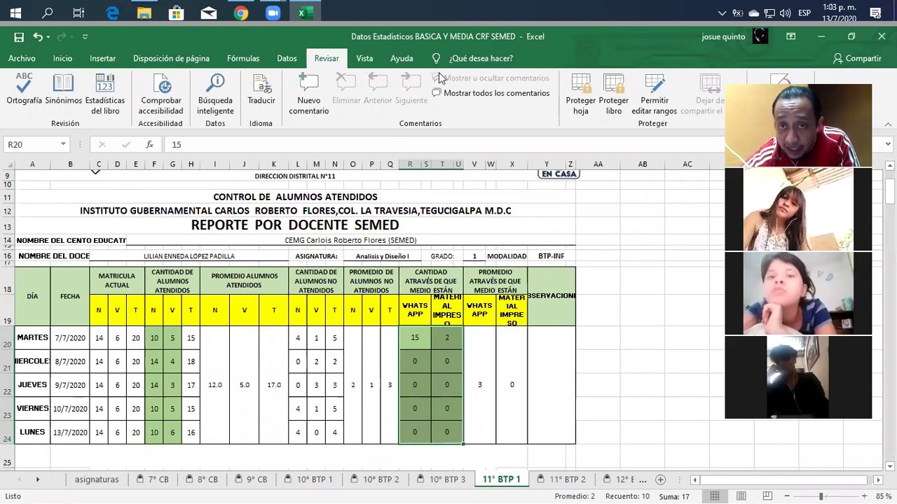
{"action": "left_click", "coordinate": [578, 100]}
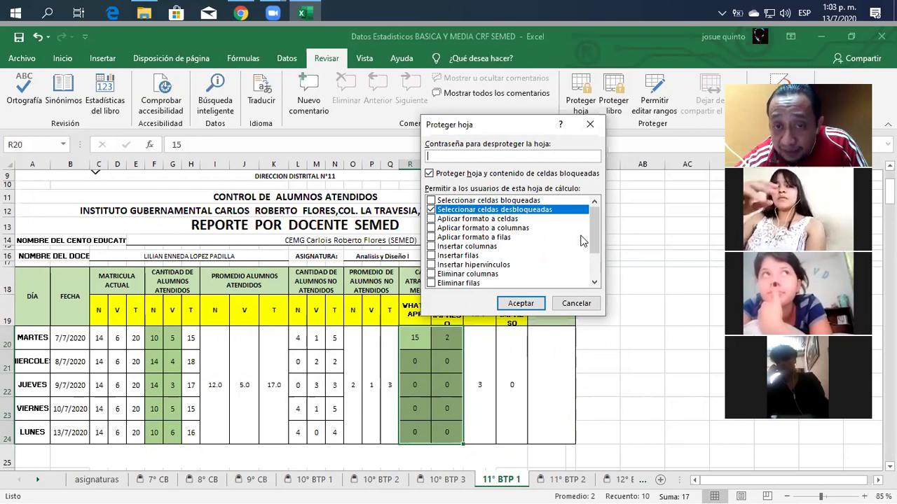
{"action": "mouse_move", "coordinate": [596, 235]}
{"action": "left_mouse_down"}
{"action": "mouse_move", "coordinate": [599, 283]}
{"action": "mouse_move", "coordinate": [589, 224]}
{"action": "left_mouse_up"}
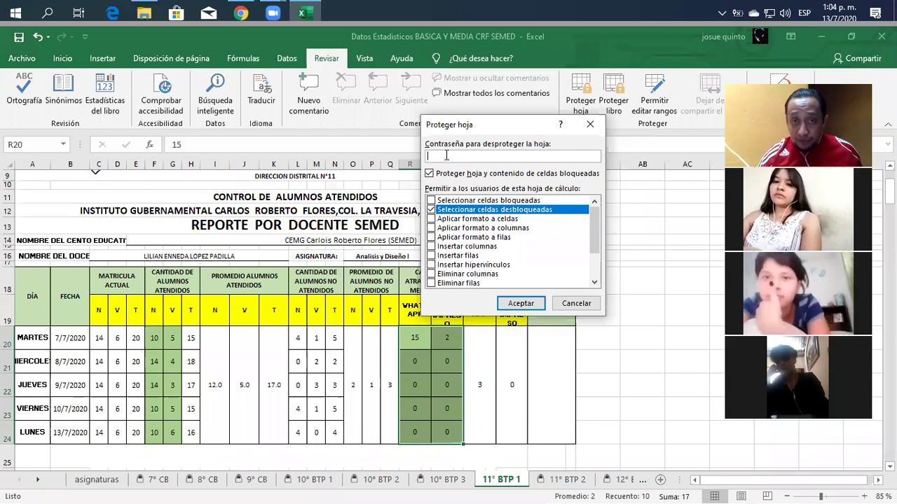
{"action": "type", "text": "123"}
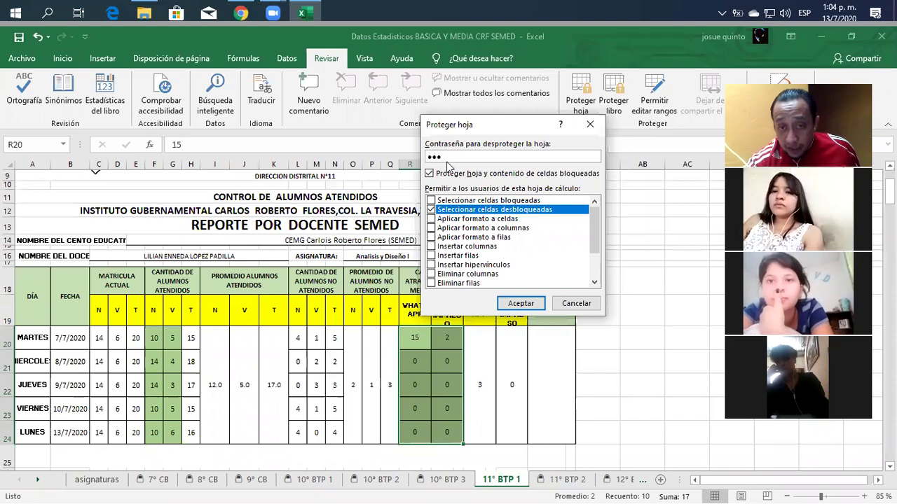
{"action": "left_click", "coordinate": [520, 304]}
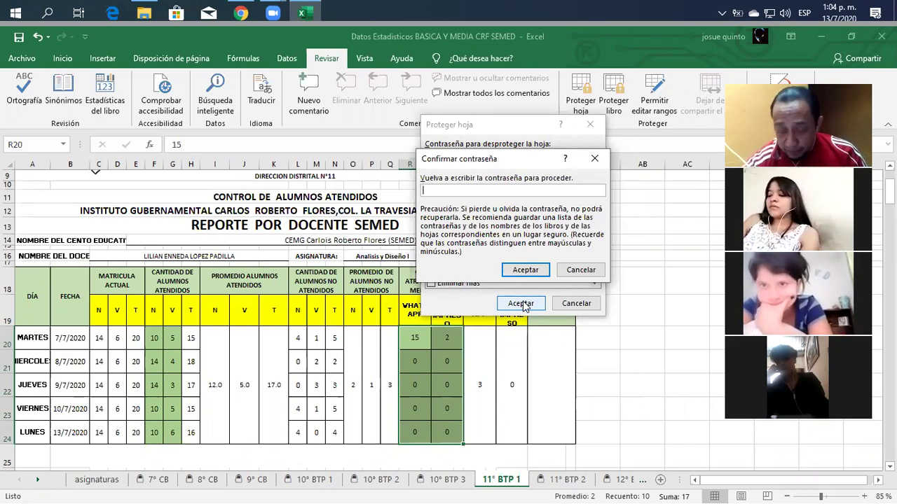
{"action": "type", "text": "123"}
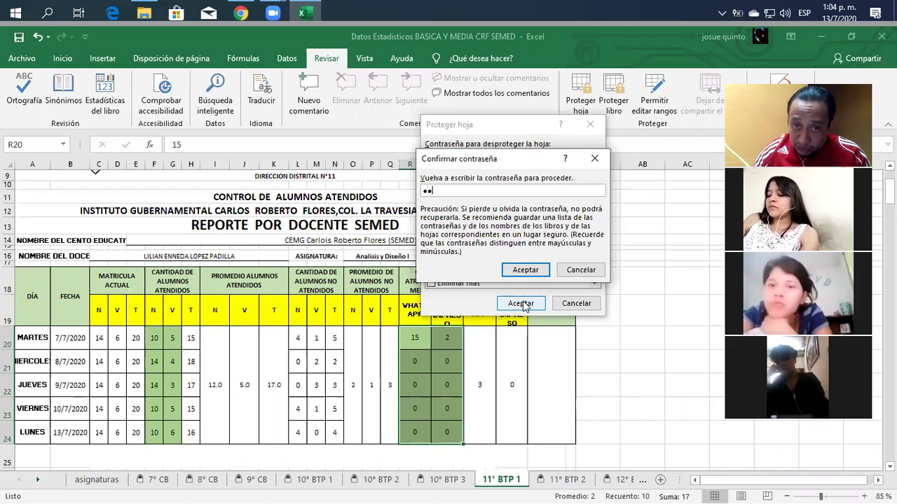
{"action": "left_click", "coordinate": [532, 271]}
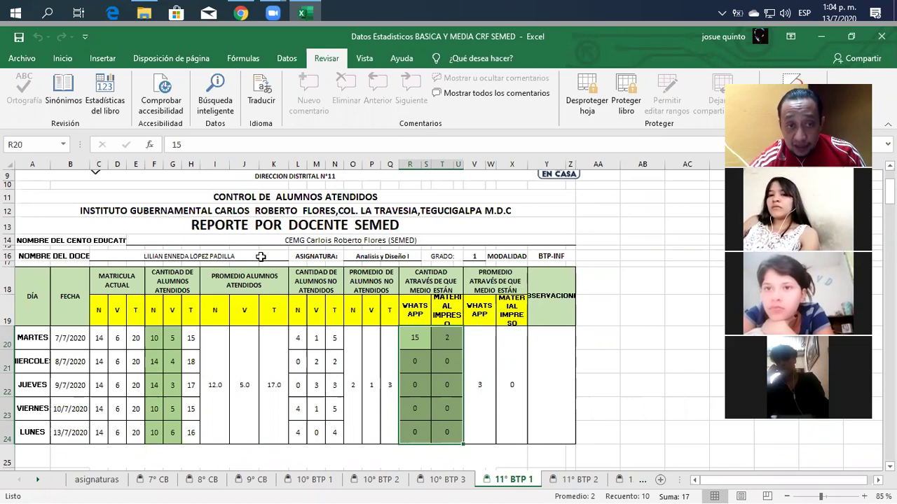
Step: Check that cells G20, F21 and G21 can still be selected on the protected sheet
{"action": "left_click", "coordinate": [171, 342]}
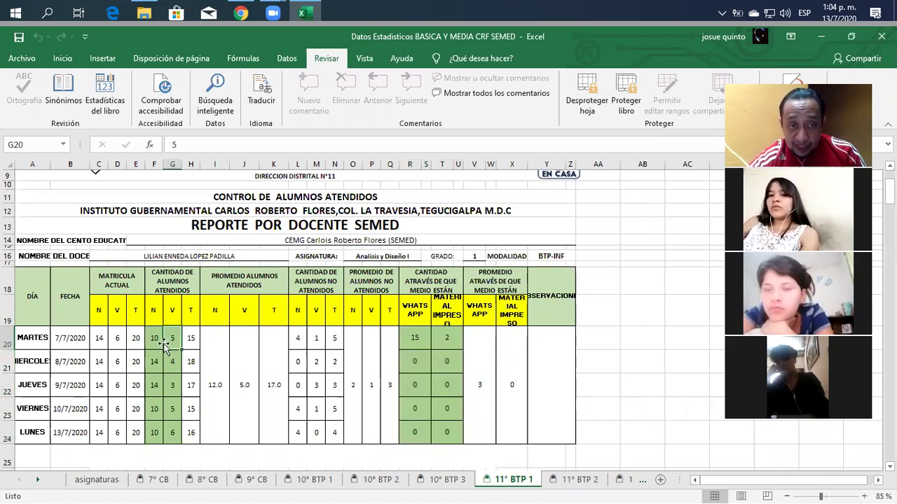
{"action": "left_click", "coordinate": [154, 361]}
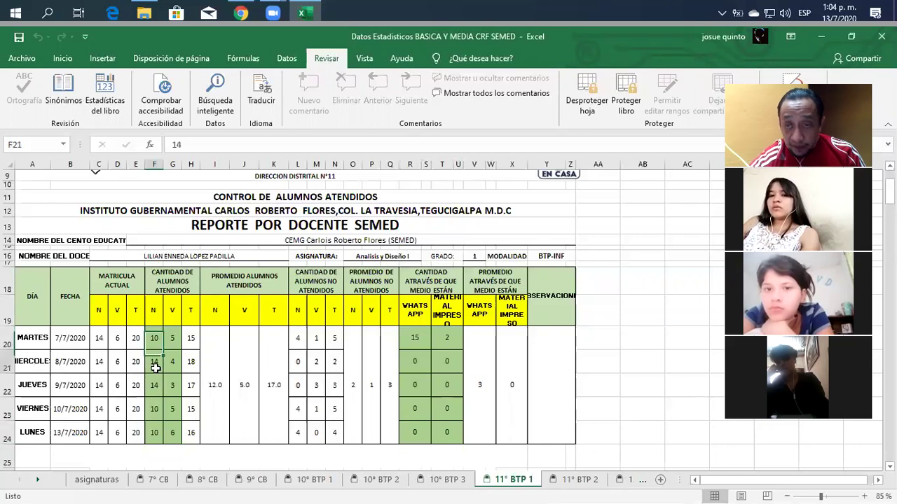
{"action": "left_click", "coordinate": [172, 362]}
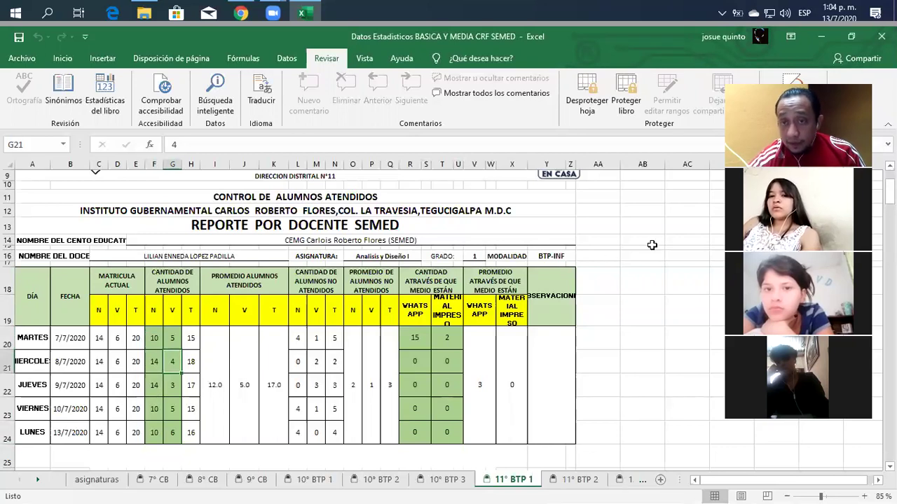